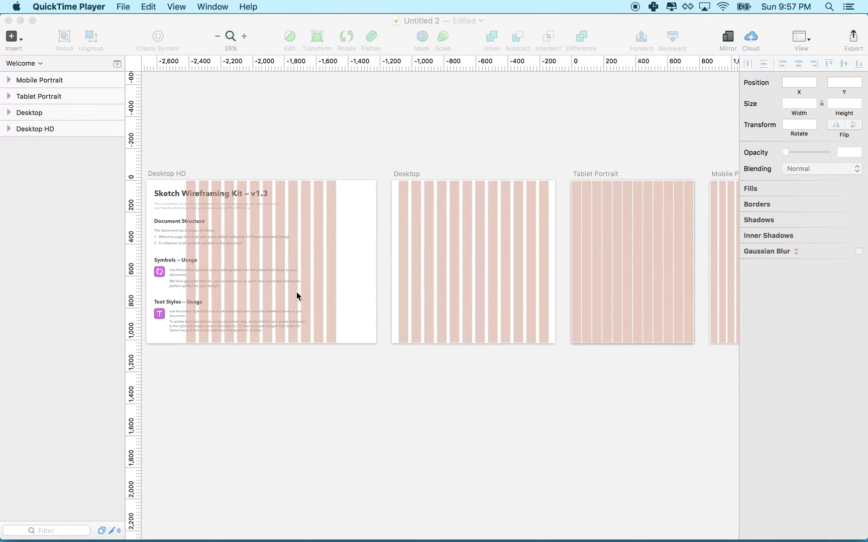
Step: Scroll across the Desktop HD, Desktop, Tablet and Mobile artboards, then activate the Untitled 2 window
scroll(675, 247, "right", 3)
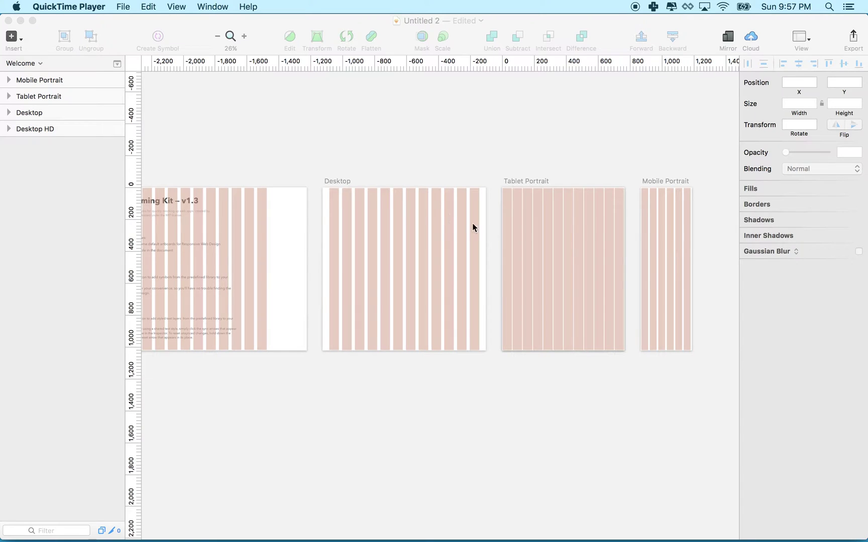
scroll(241, 184, "left", 5)
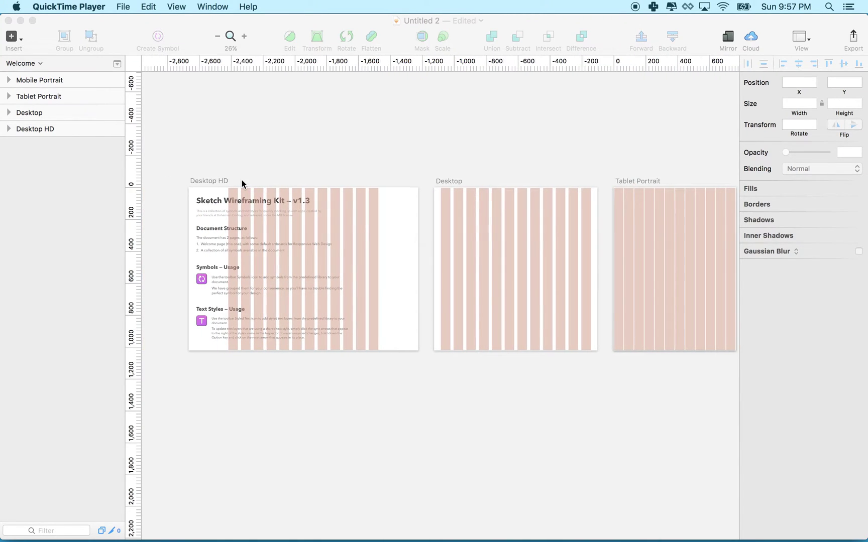
left_click(83, 20)
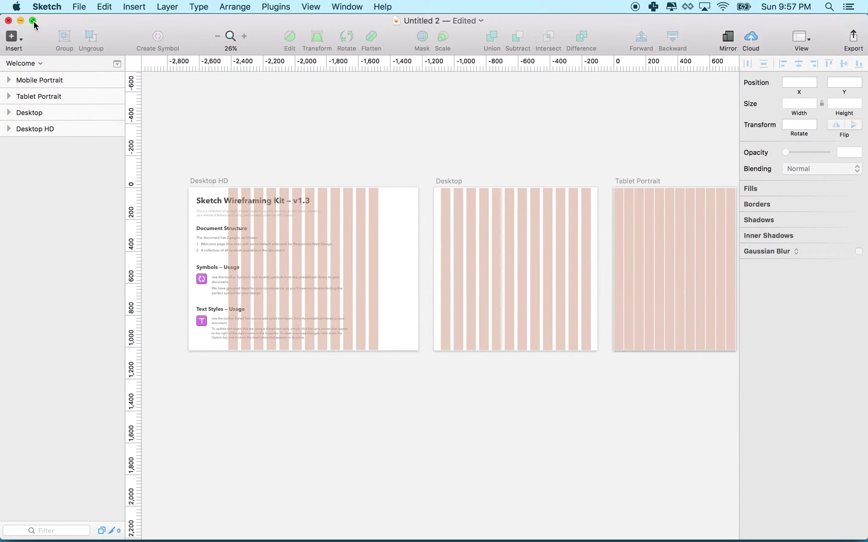
Step: Close the Untitled 2 document and delete it without saving
left_click(9, 21)
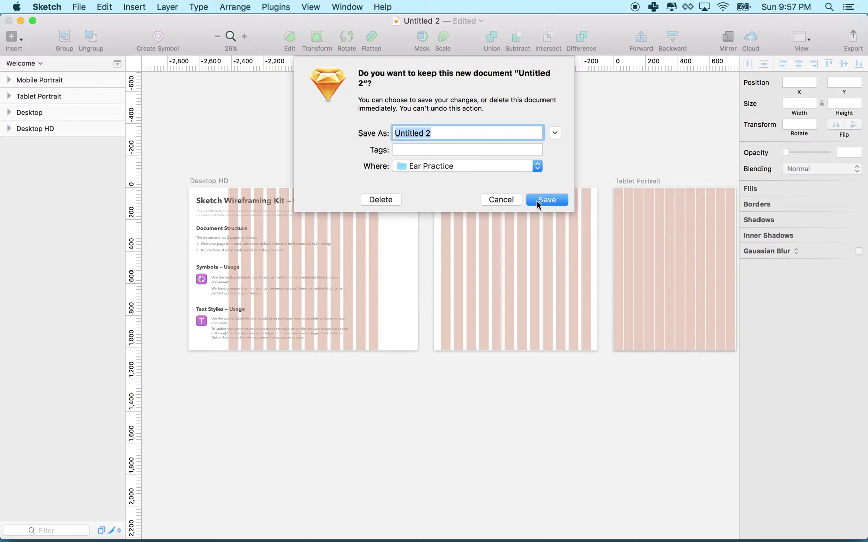
left_click(392, 200)
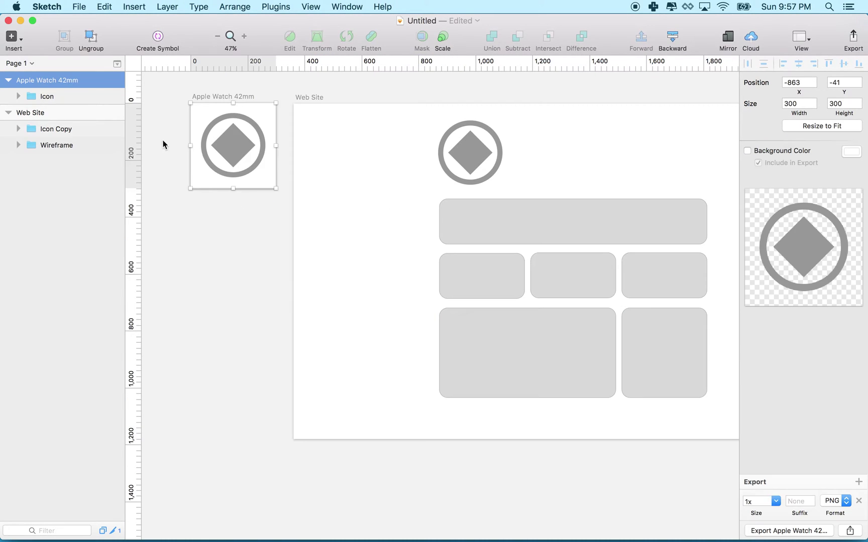
Step: Create a new document from File > New From Template > iOS UI Design
scroll(260, 108, "up", 3)
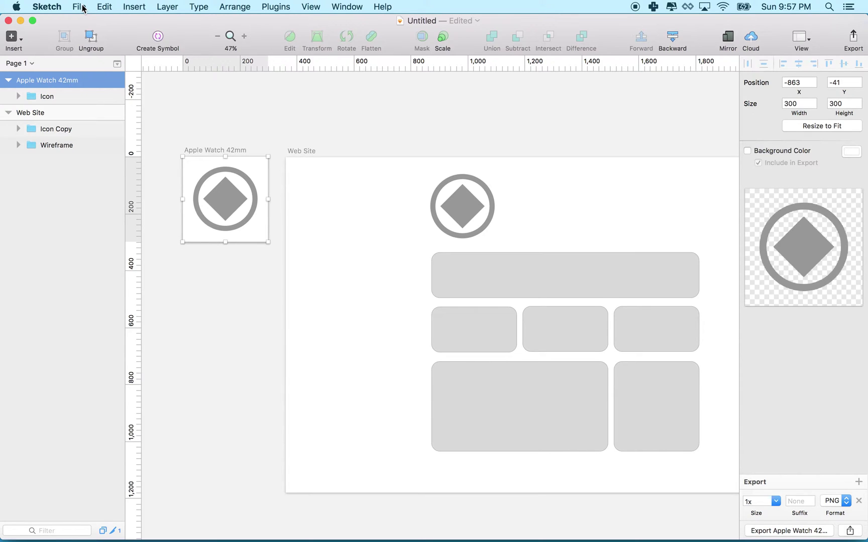
left_click(83, 7)
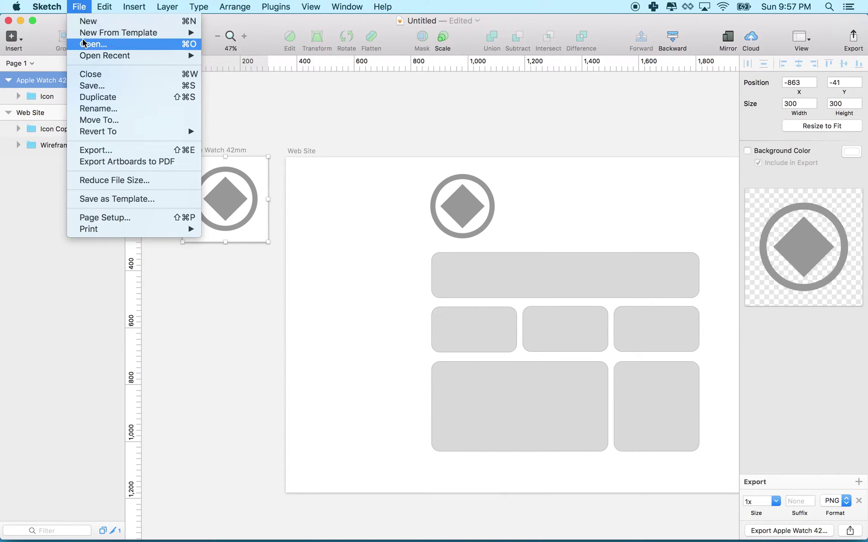
mouse_move(84, 35)
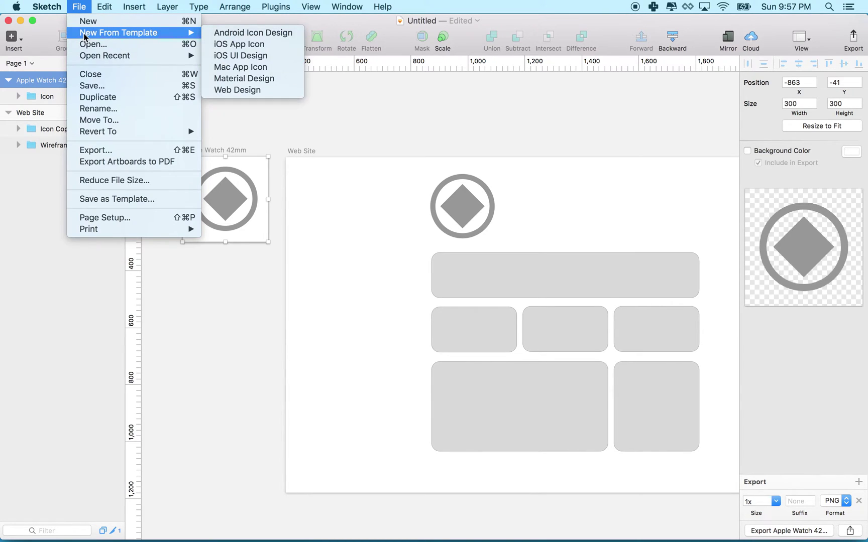
left_click(241, 55)
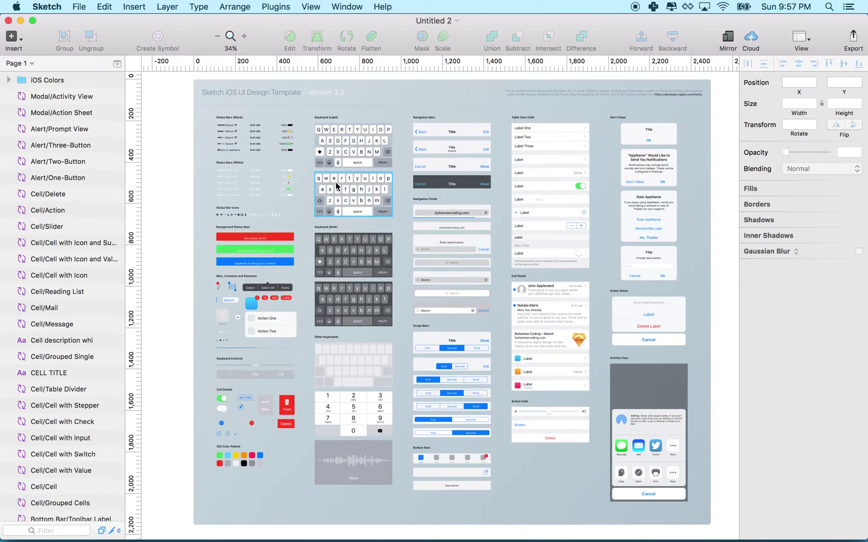
scroll(329, 169, "up", 3)
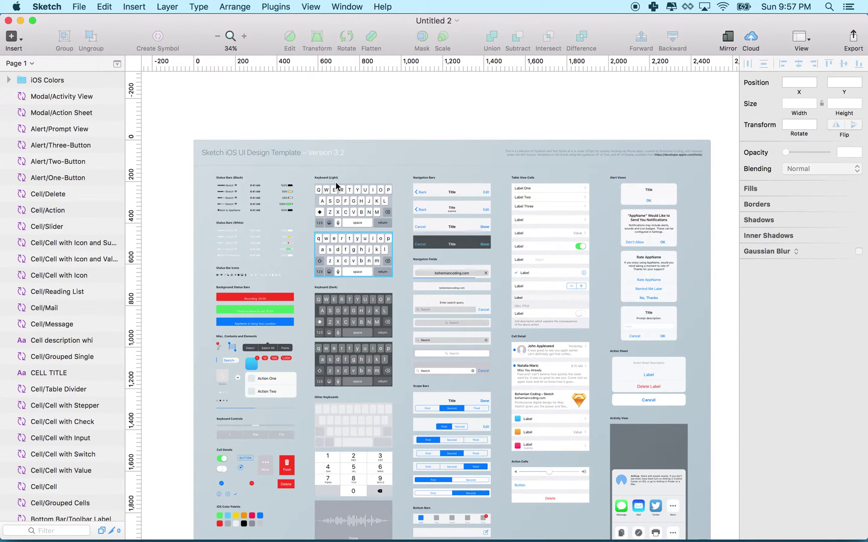
scroll(336, 182, "down", 3)
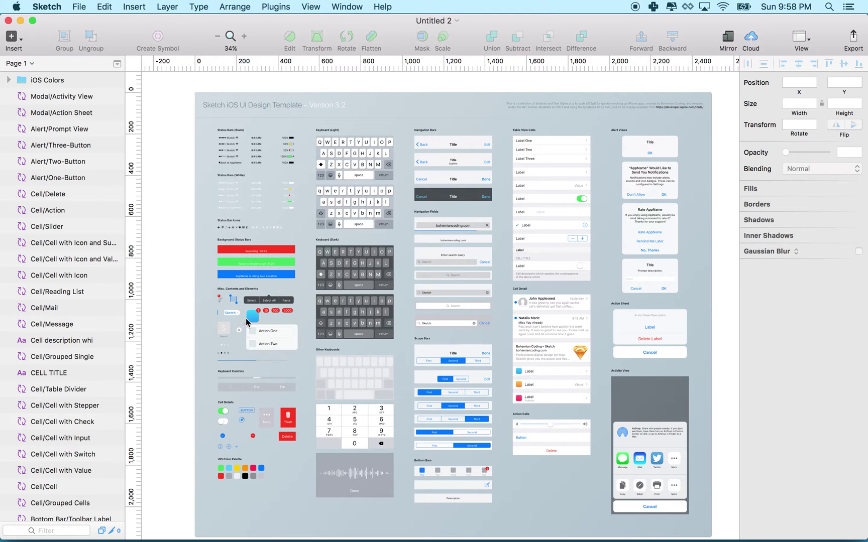
scroll(248, 322, "down", 3)
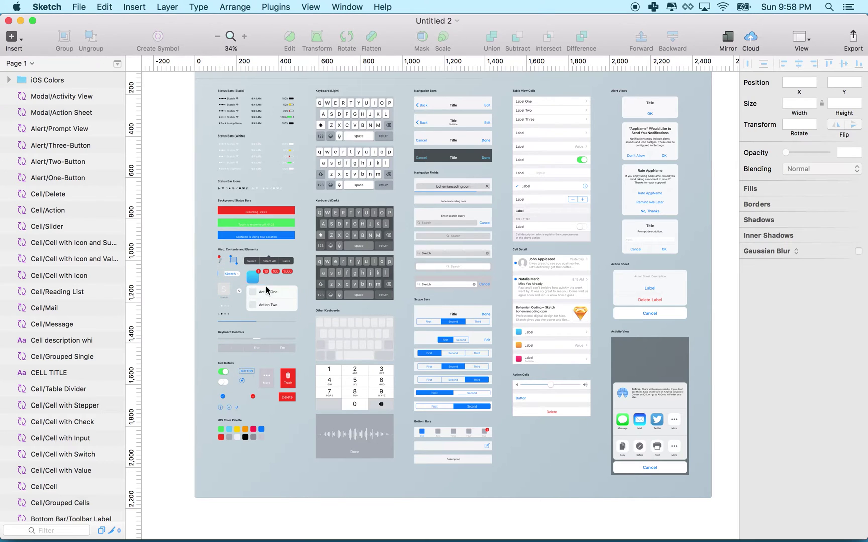
scroll(271, 236, "up", 3)
scroll(271, 236, "left", 3)
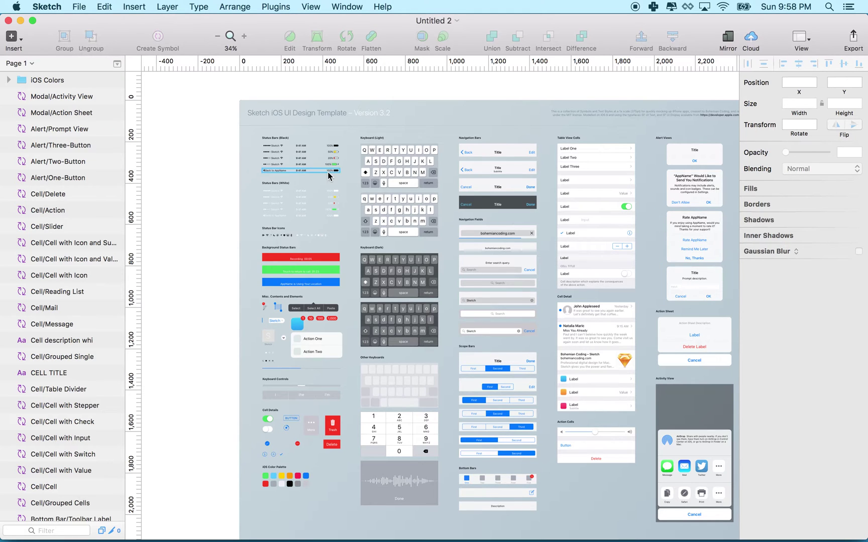
scroll(329, 173, "down", 1)
scroll(329, 176, "right", 3)
scroll(329, 175, "right", 2)
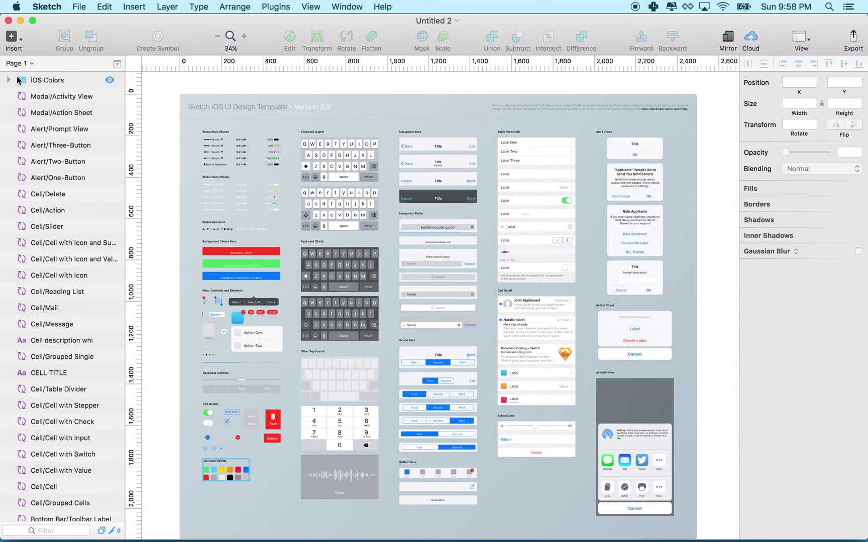
scroll(159, 102, "left", 15)
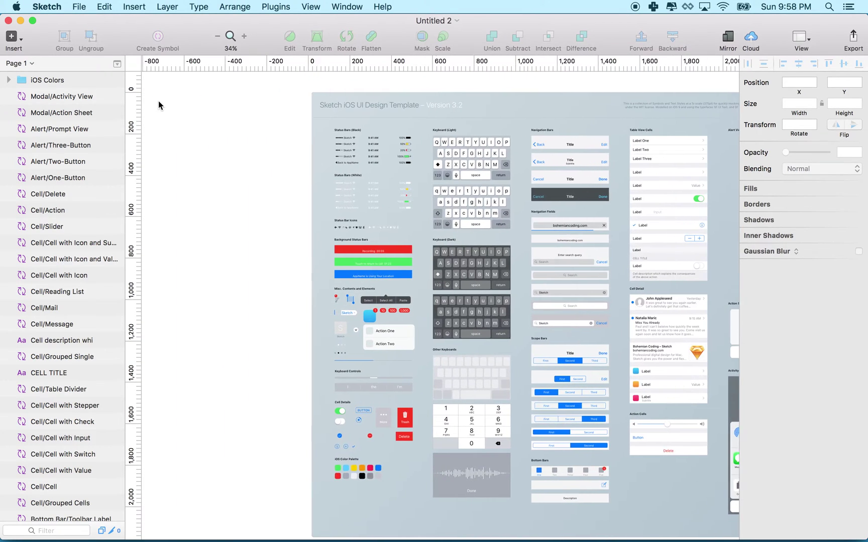
scroll(158, 103, "right", 12)
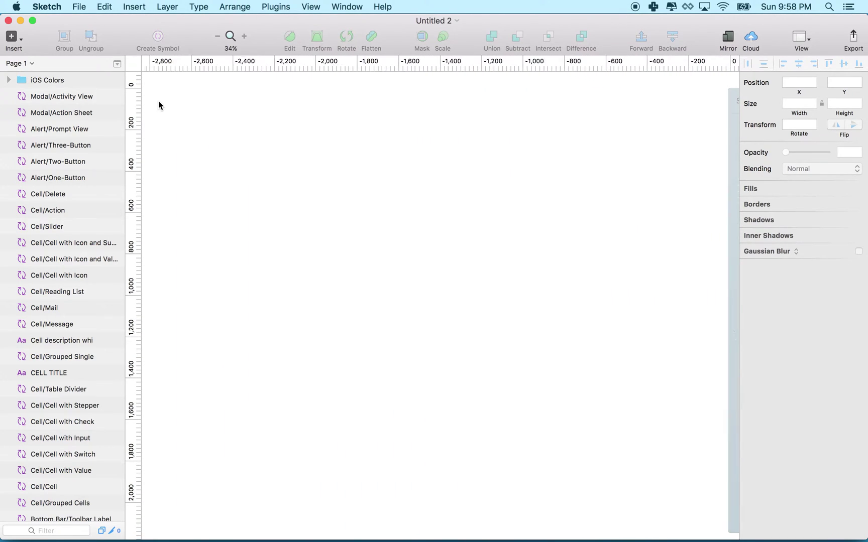
scroll(158, 105, "left", 3)
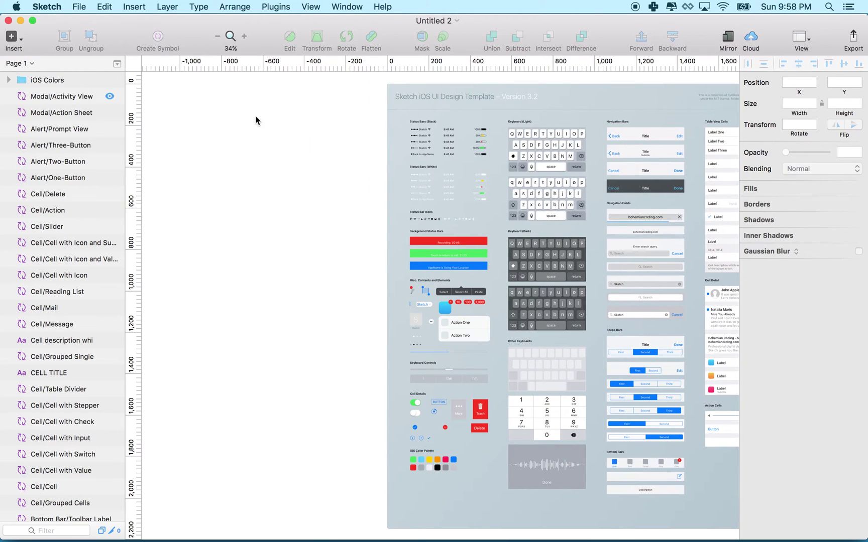
scroll(290, 138, "right", 5)
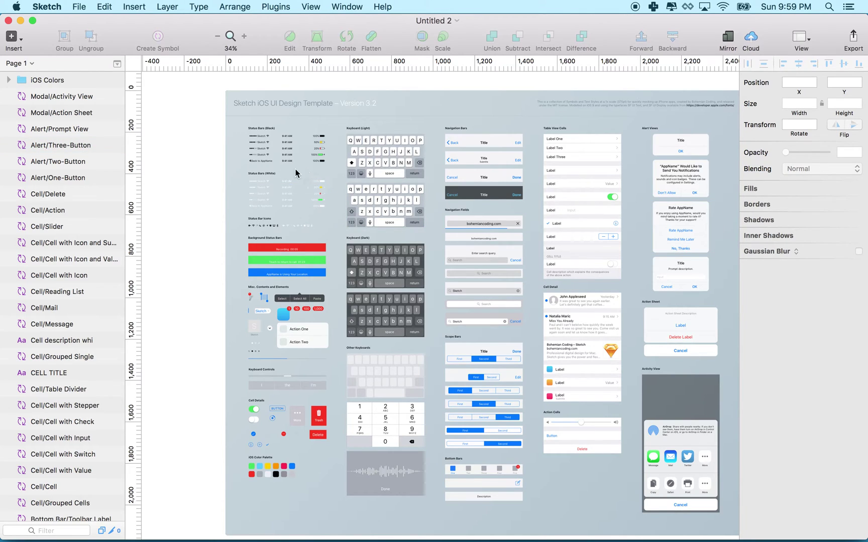
Step: In the Pages list, look at the Symbols page and then return to Page 1
left_click(117, 65)
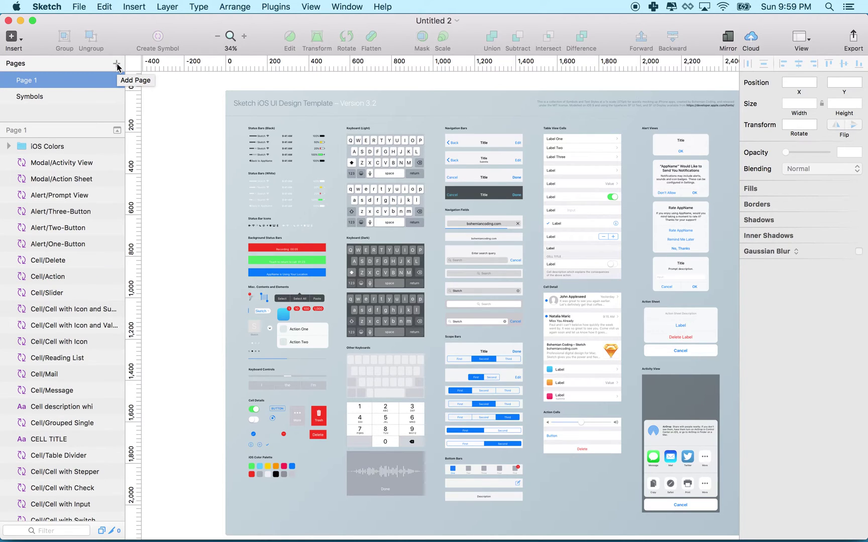
left_click(29, 99)
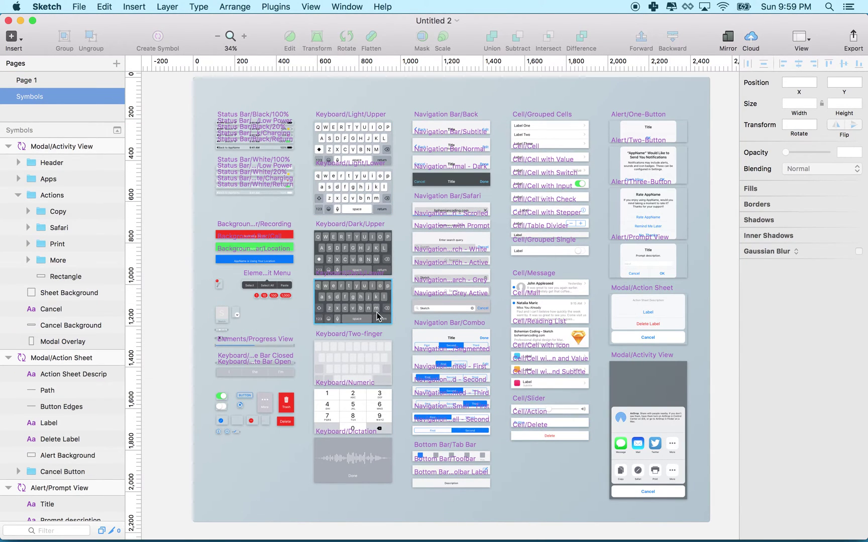
left_click(35, 81)
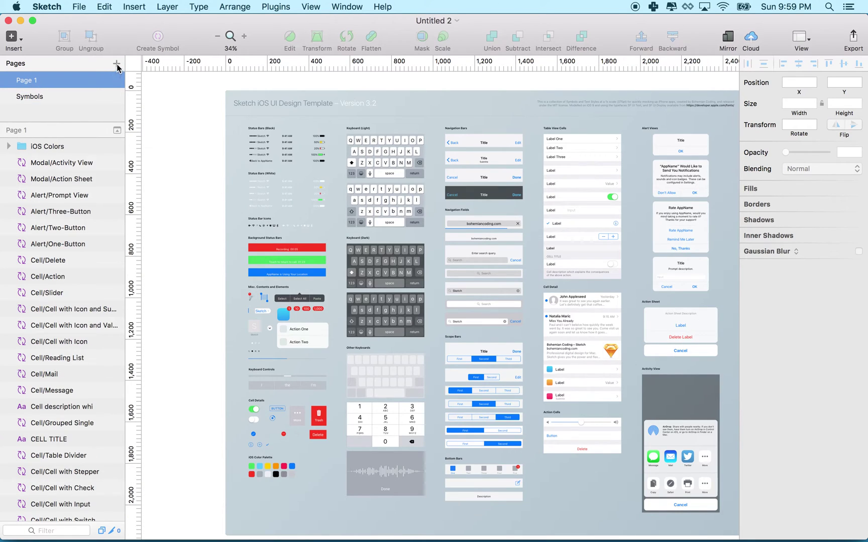
Step: Add a new page named My App
left_click(117, 64)
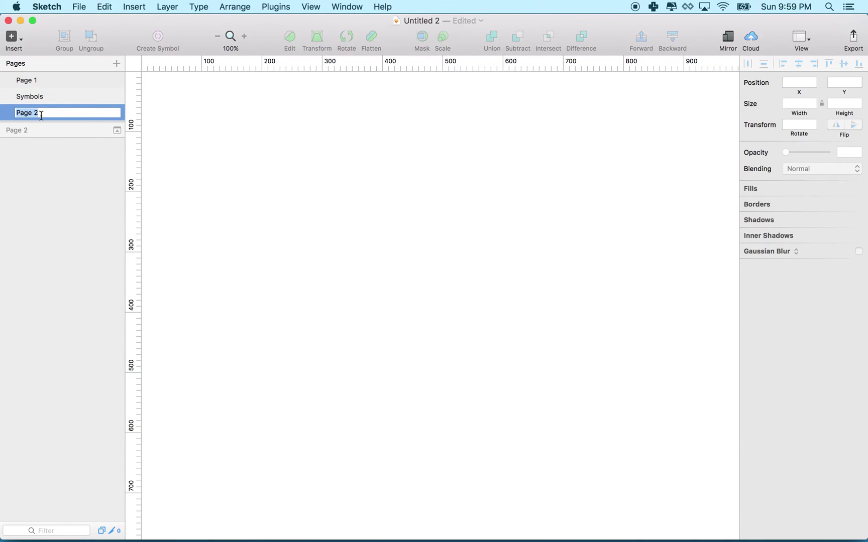
type("My App")
key("Return")
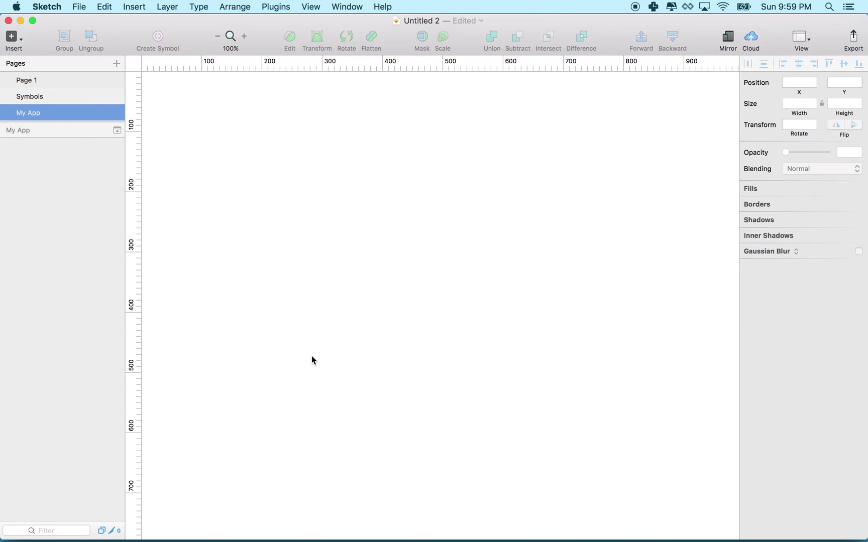
left_click(129, 5)
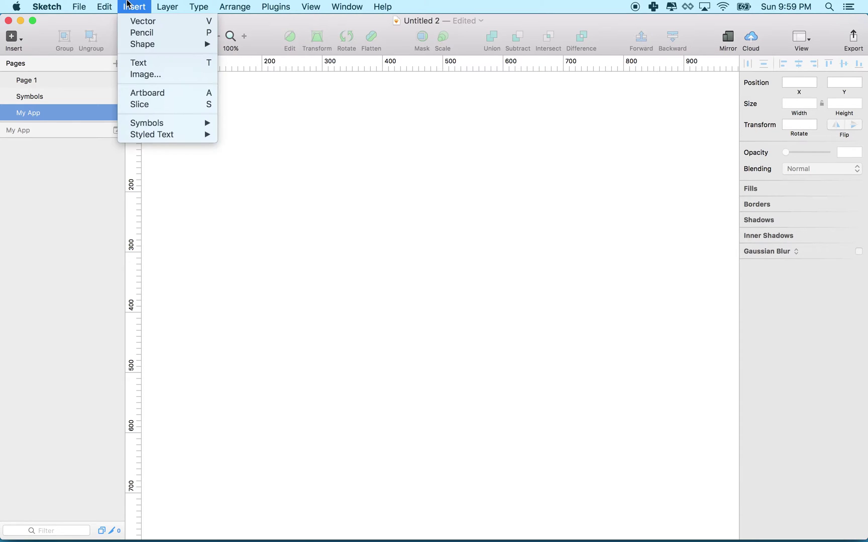
Step: Insert a 375×667 iPhone 7 preset artboard on the My App page
left_click(137, 94)
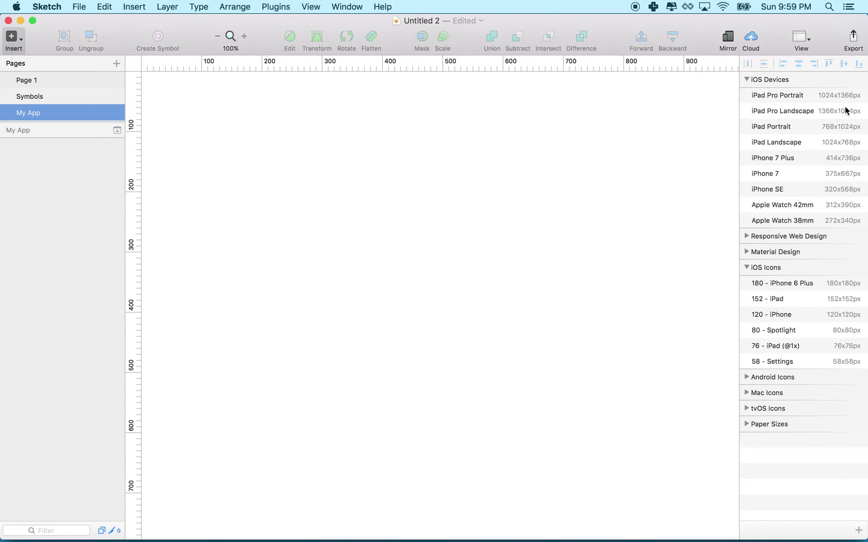
left_click(770, 178)
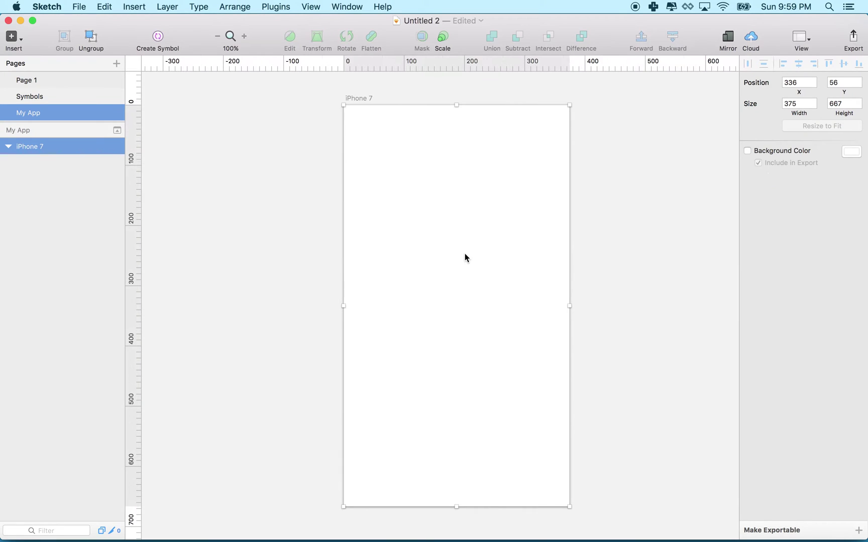
scroll(465, 258, "right", 5)
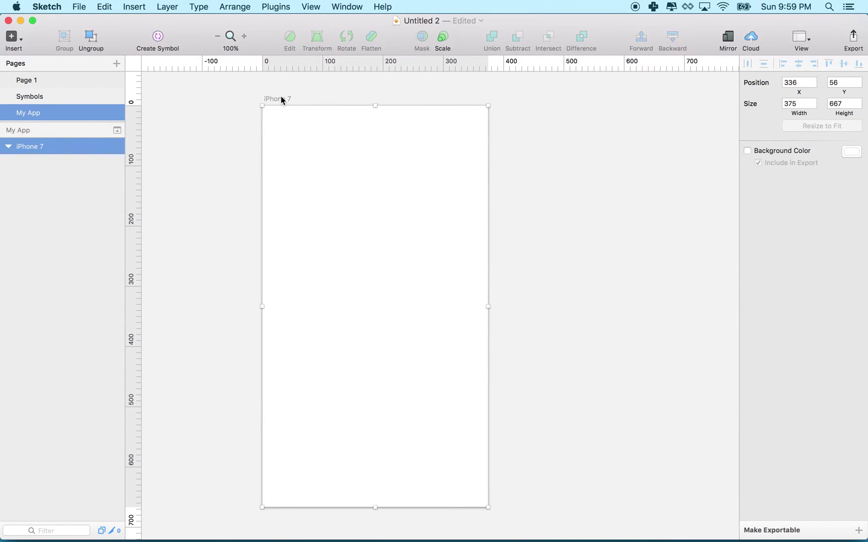
scroll(311, 144, "left", 1)
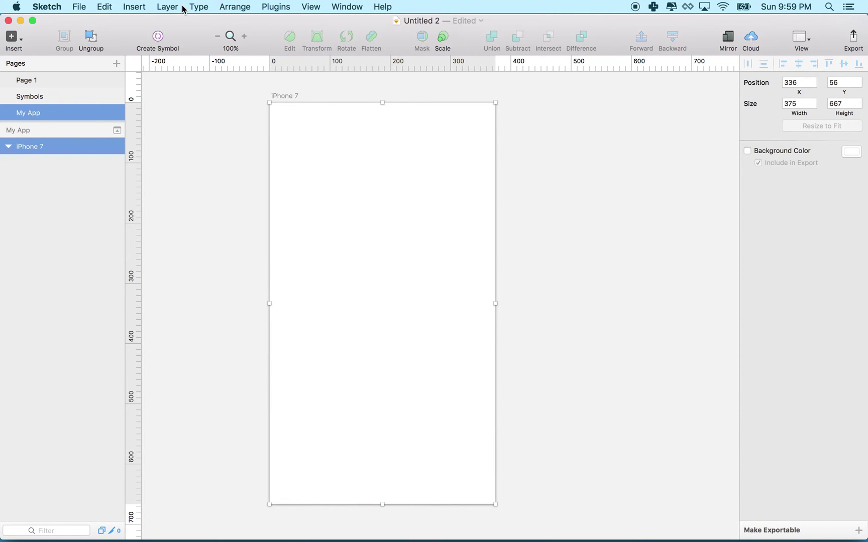
Step: Place the Navigation Bar/Normal symbol and snap it to the artboard's top edge
left_click(140, 8)
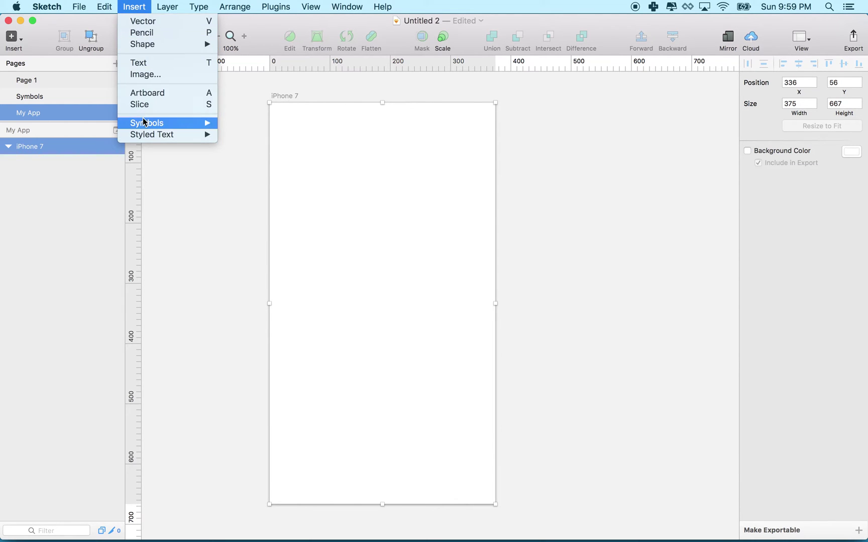
mouse_move(149, 123)
mouse_move(239, 129)
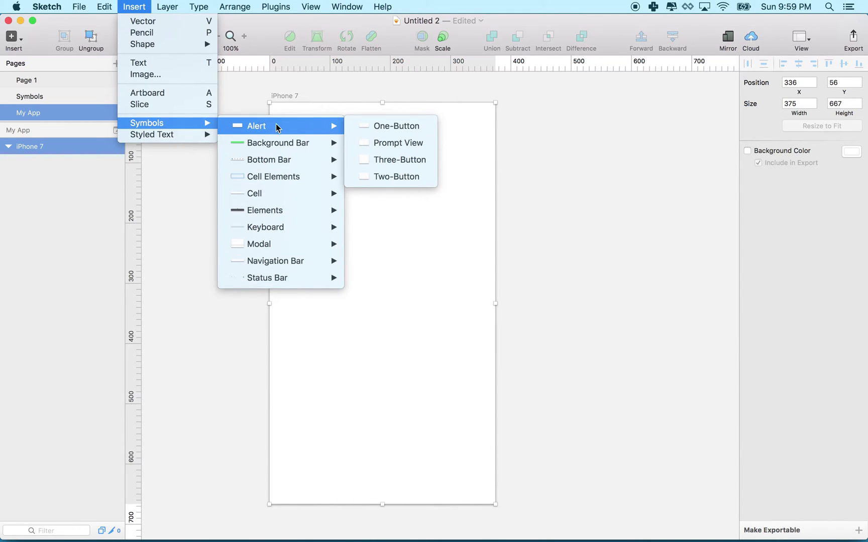
mouse_move(285, 149)
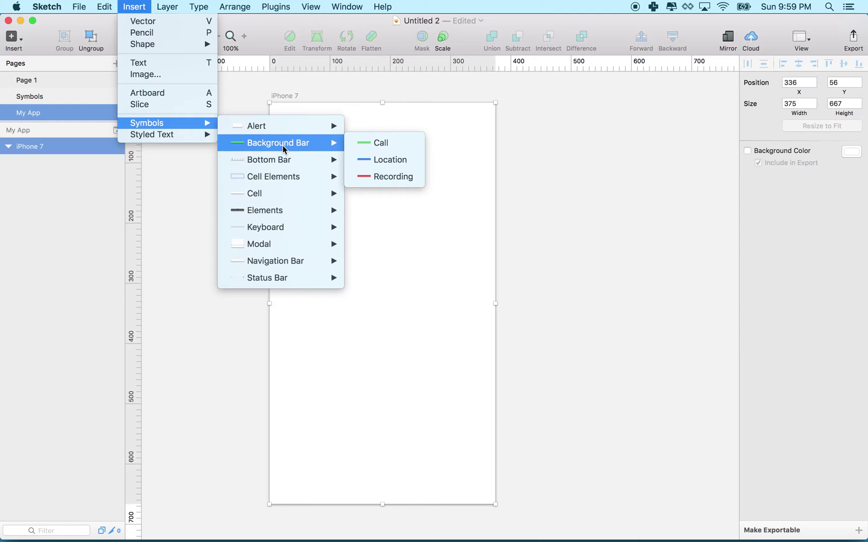
mouse_move(277, 166)
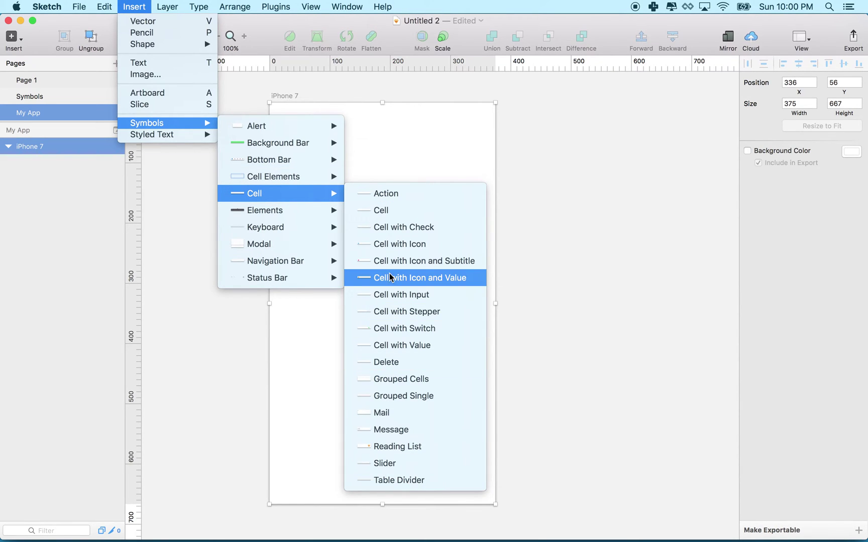
mouse_move(267, 212)
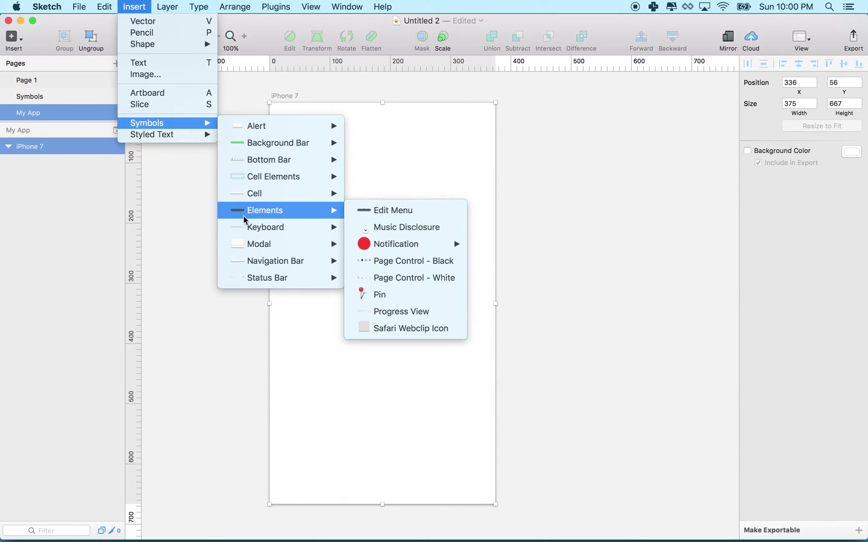
mouse_move(310, 230)
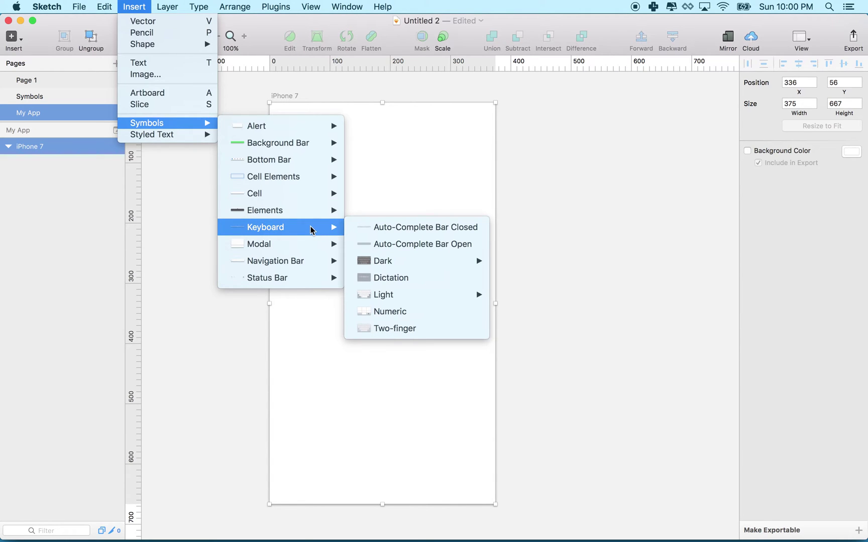
mouse_move(291, 248)
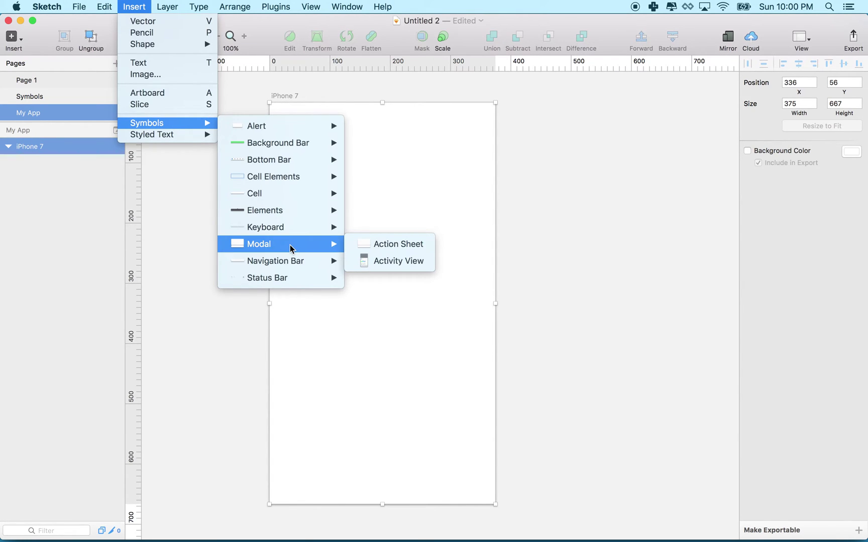
mouse_move(283, 266)
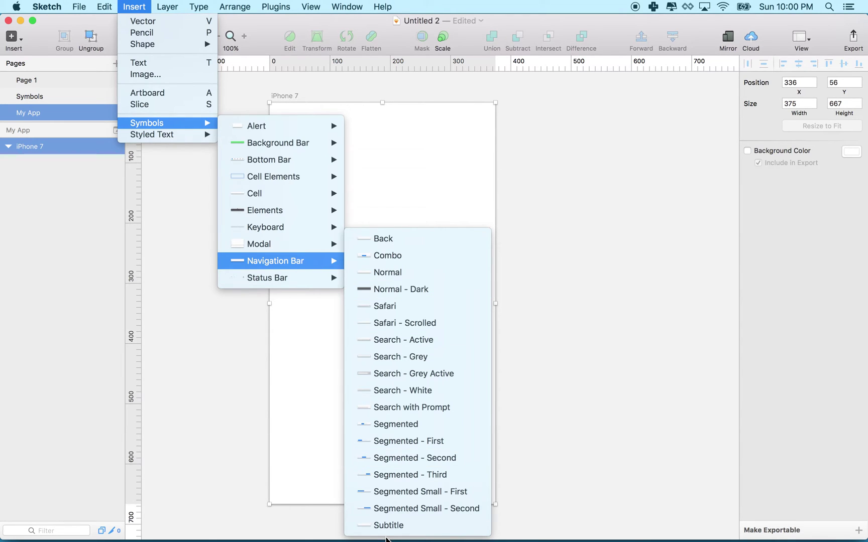
left_click(419, 273)
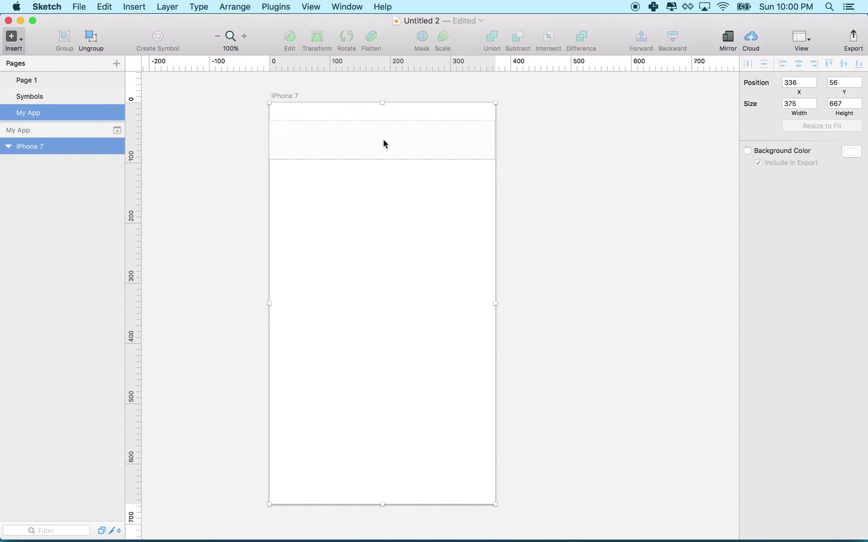
left_click(384, 143)
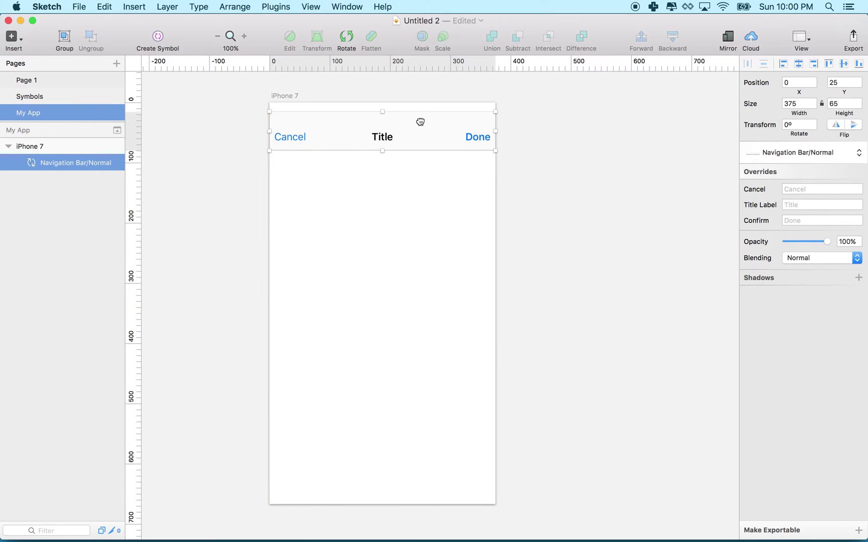
left_click_drag(421, 122, 420, 113)
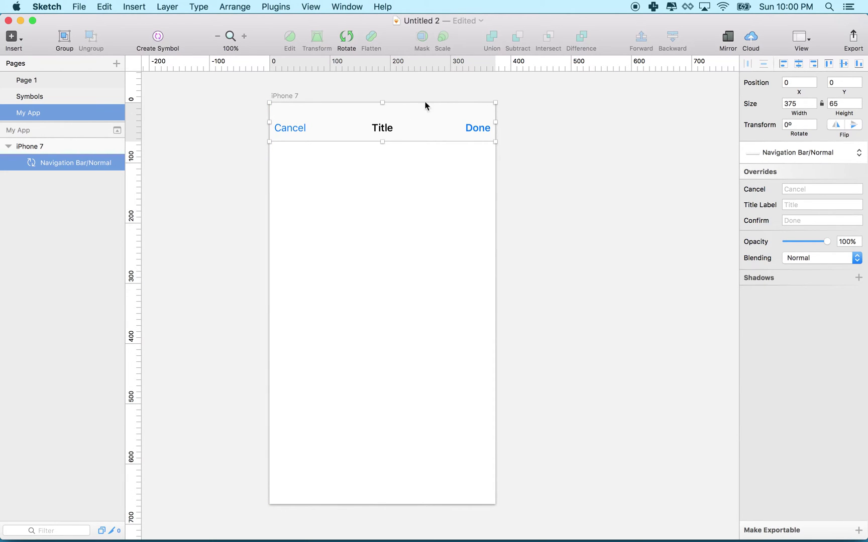
Step: Place the Status Bar/Black/100% symbol and snap it to the artboard's top
left_click(141, 6)
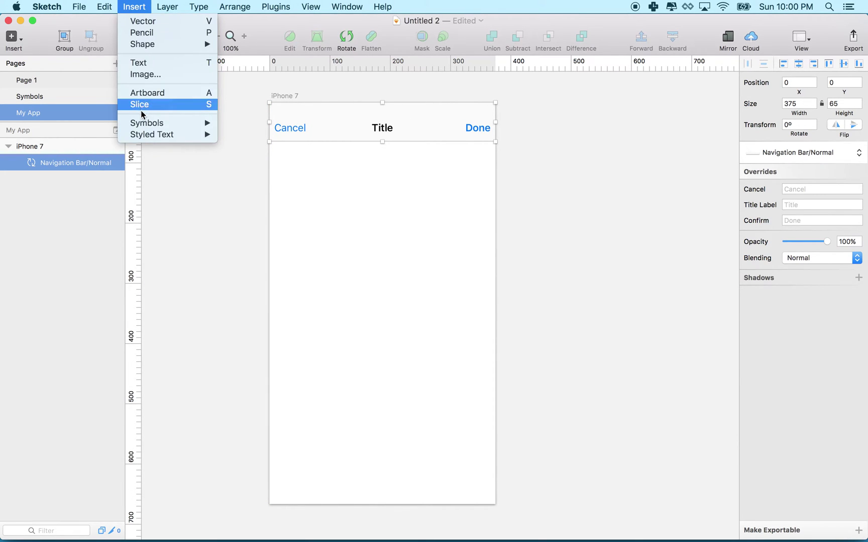
mouse_move(163, 125)
mouse_move(274, 131)
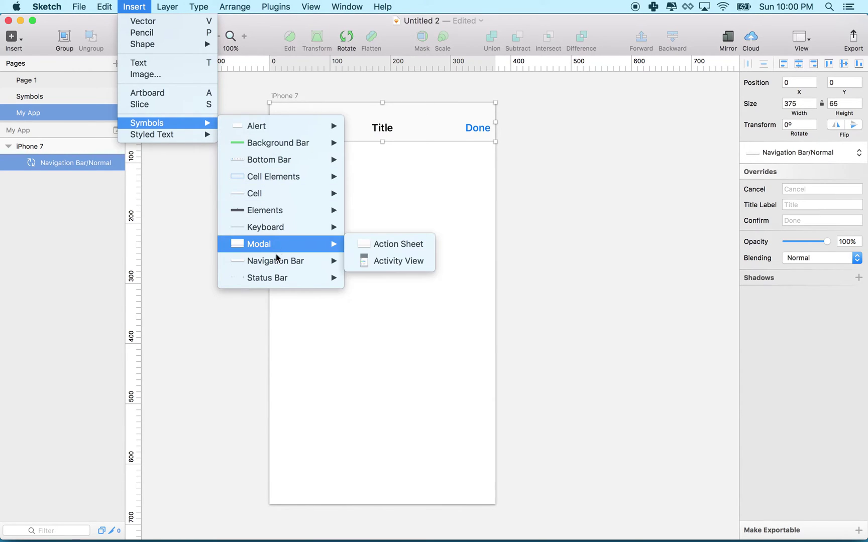
mouse_move(278, 260)
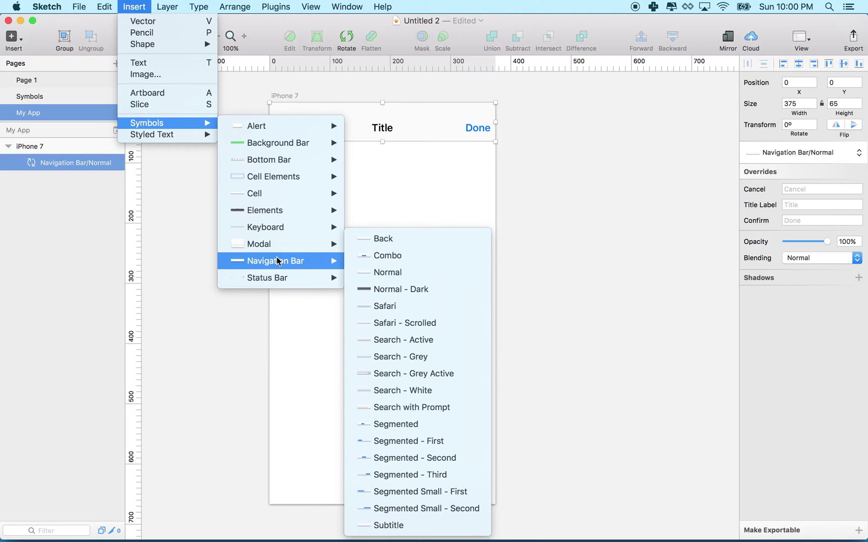
mouse_move(277, 279)
mouse_move(378, 282)
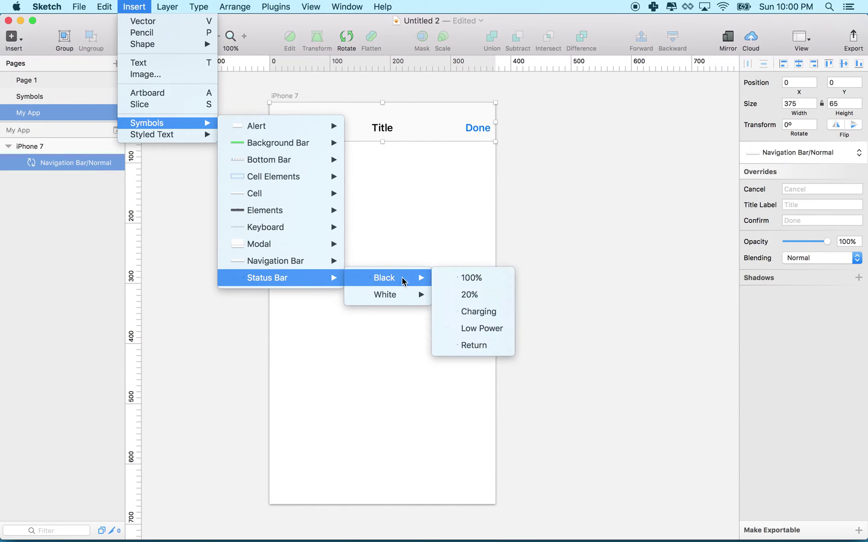
left_click(466, 280)
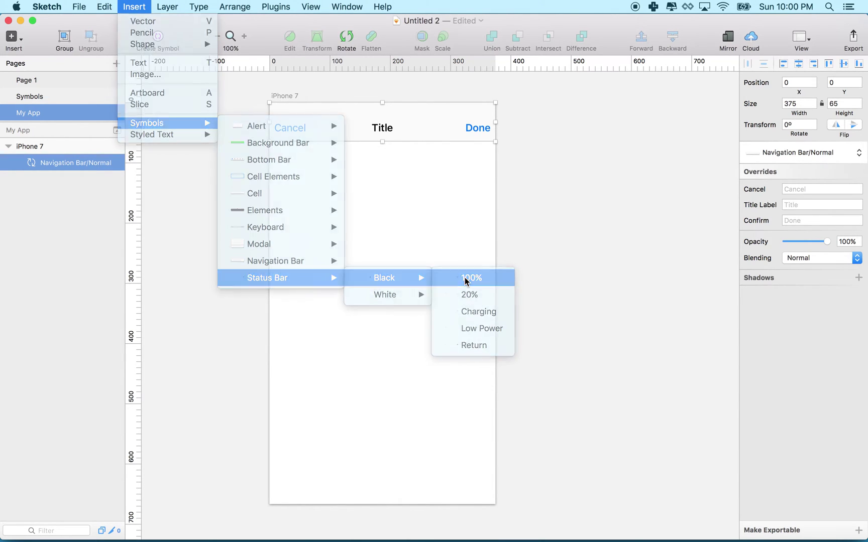
left_click(381, 98)
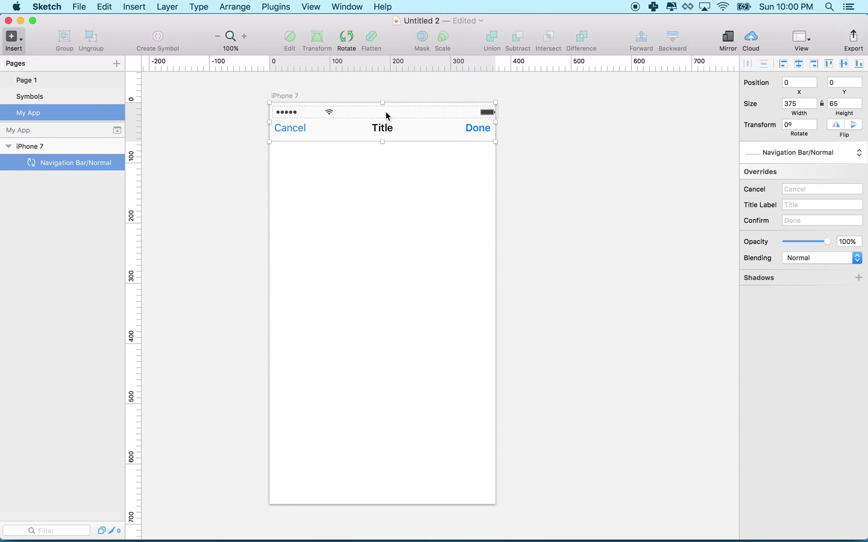
left_click_drag(384, 113, 381, 110)
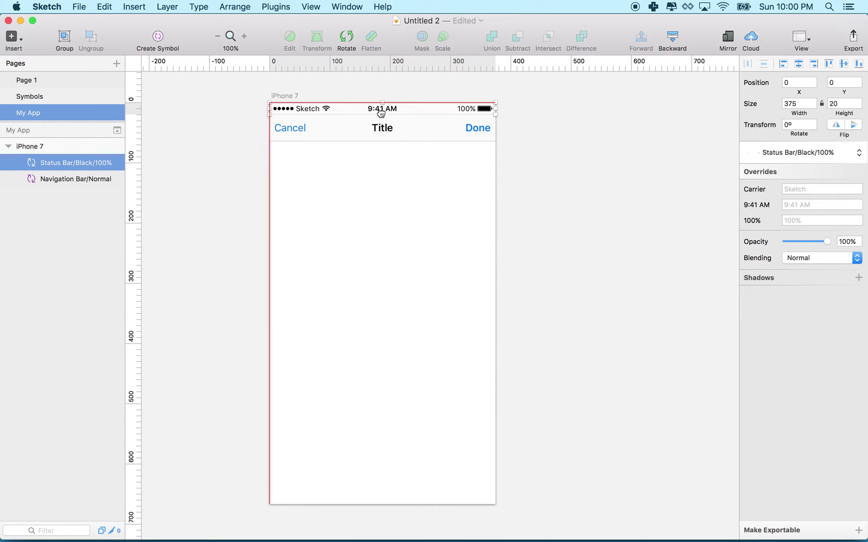
left_click(376, 221)
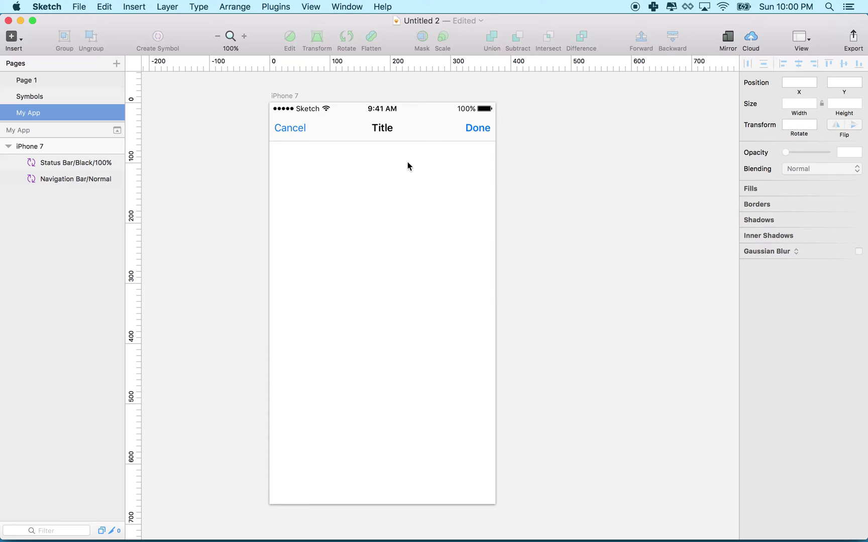
left_click(134, 7)
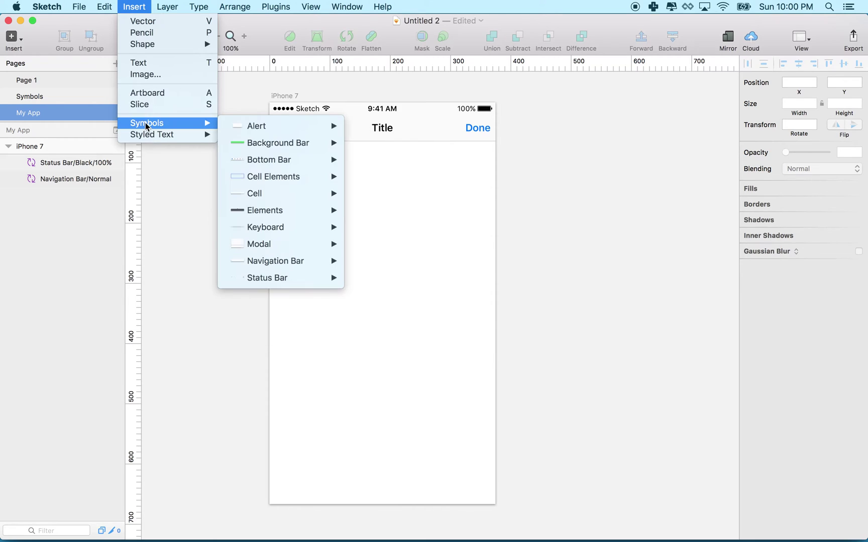
Step: Place the Tab Bar symbol and snap it to the artboard's bottom edge
mouse_move(253, 144)
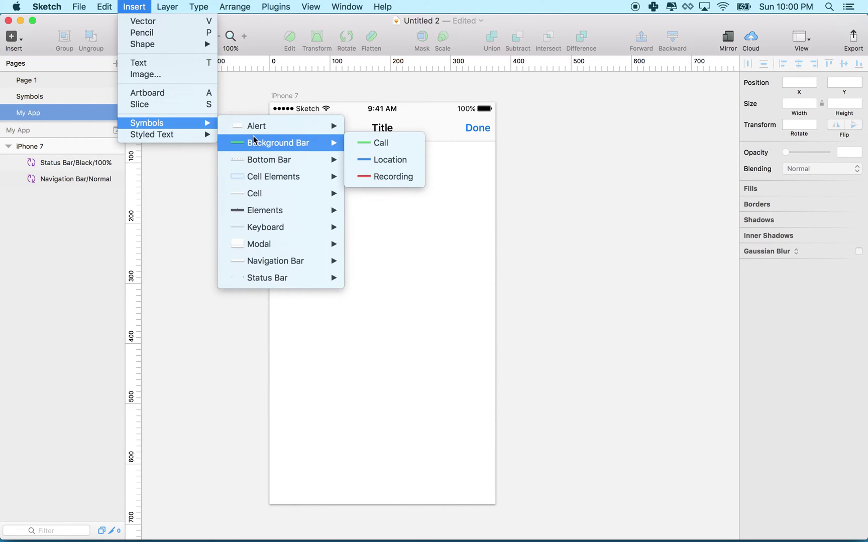
mouse_move(265, 163)
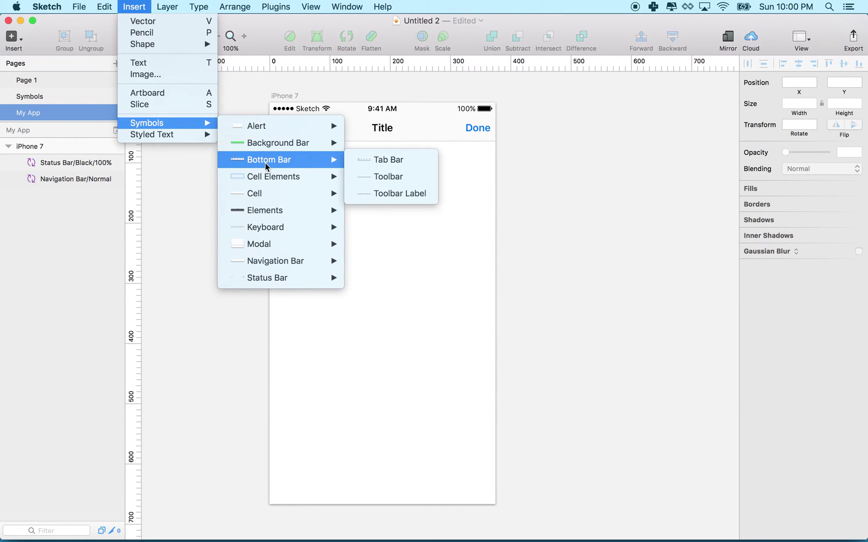
left_click(368, 164)
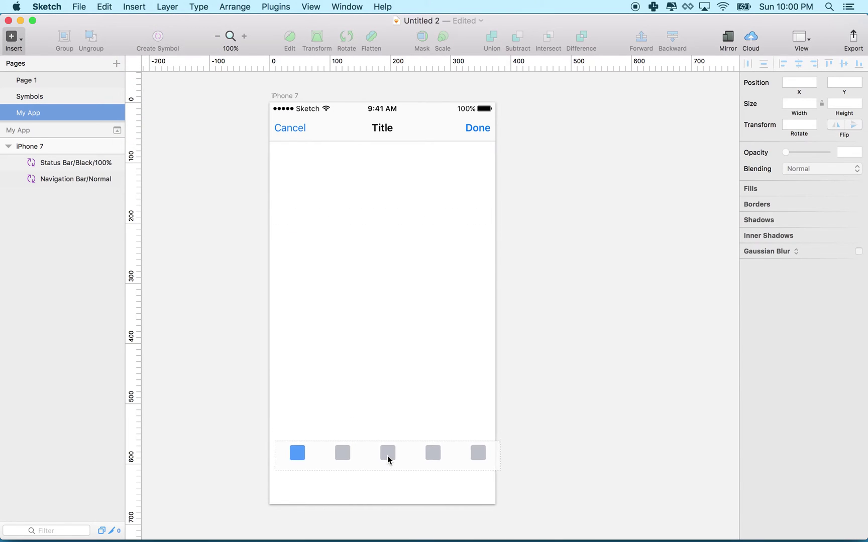
left_click(387, 456)
left_click_drag(411, 455, 406, 488)
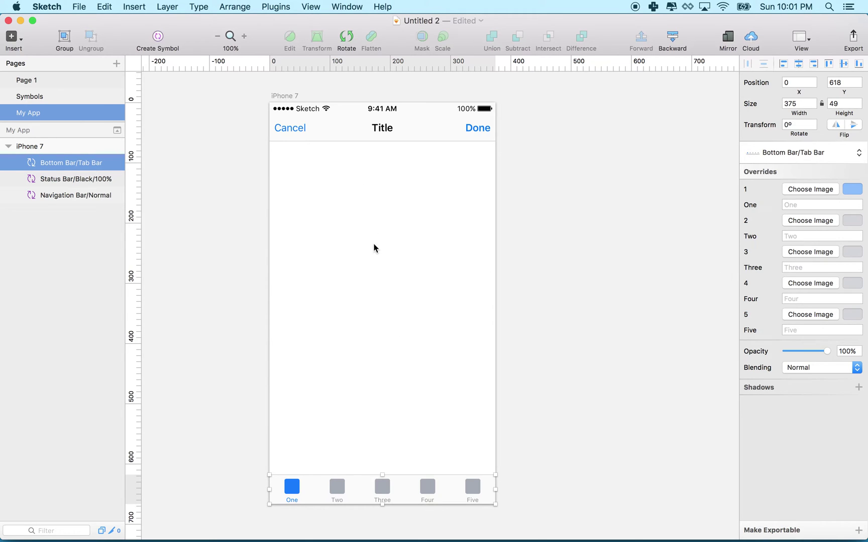
Step: Draw a square and an overlapping circle in the middle of the artboard
key("r")
left_click_drag(332, 223, 396, 288)
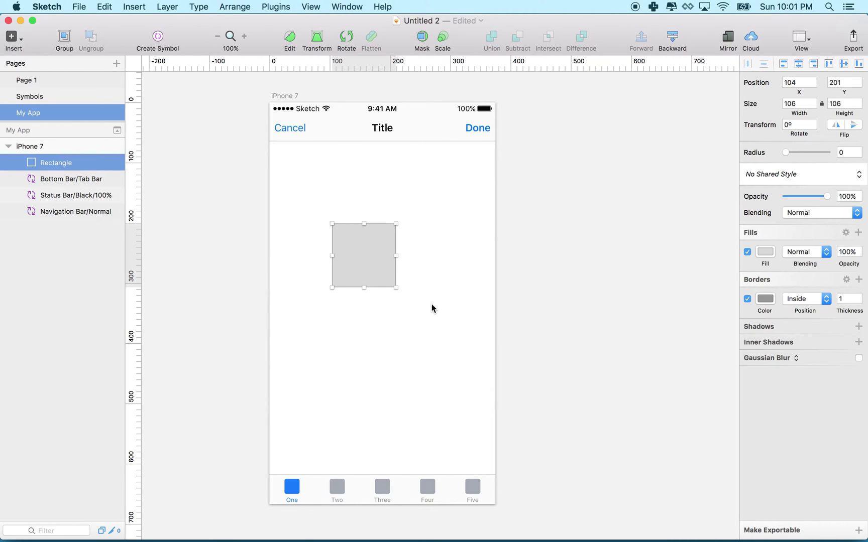
key("o")
left_click_drag(383, 265, 440, 322)
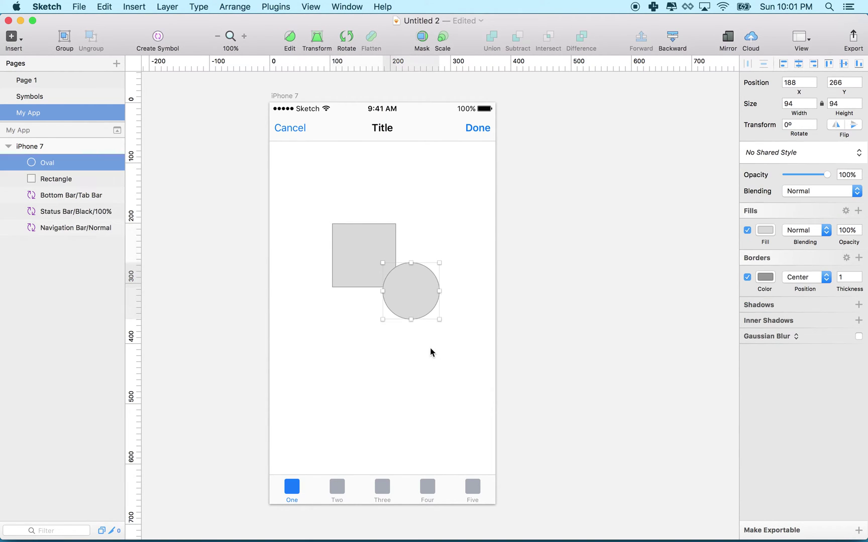
left_click_drag(406, 281, 392, 276)
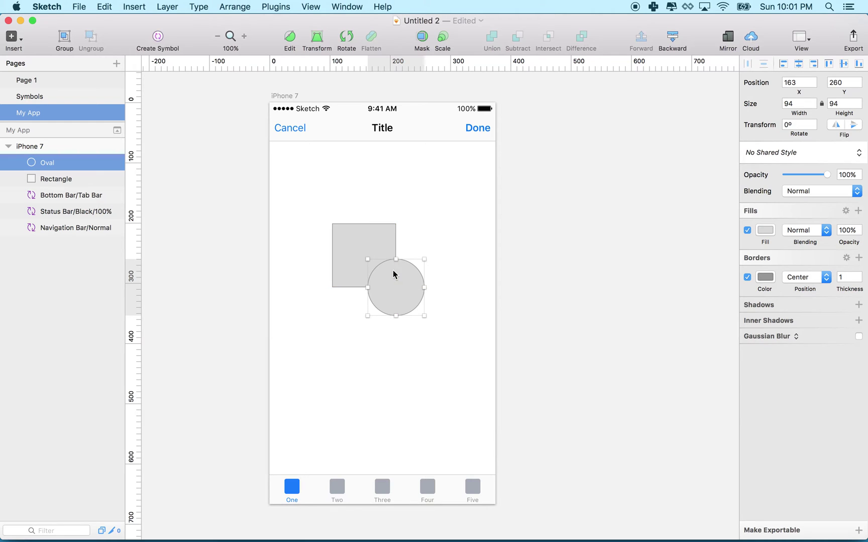
Step: Union the square and circle into a Combined Shape and move it to X 111, Y 236
left_click_drag(305, 190, 395, 319)
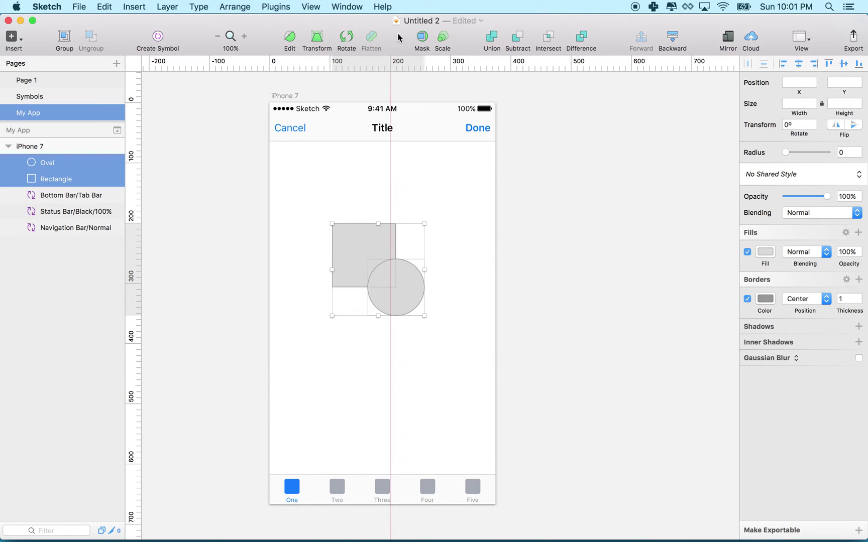
left_click(493, 44)
left_click(367, 380)
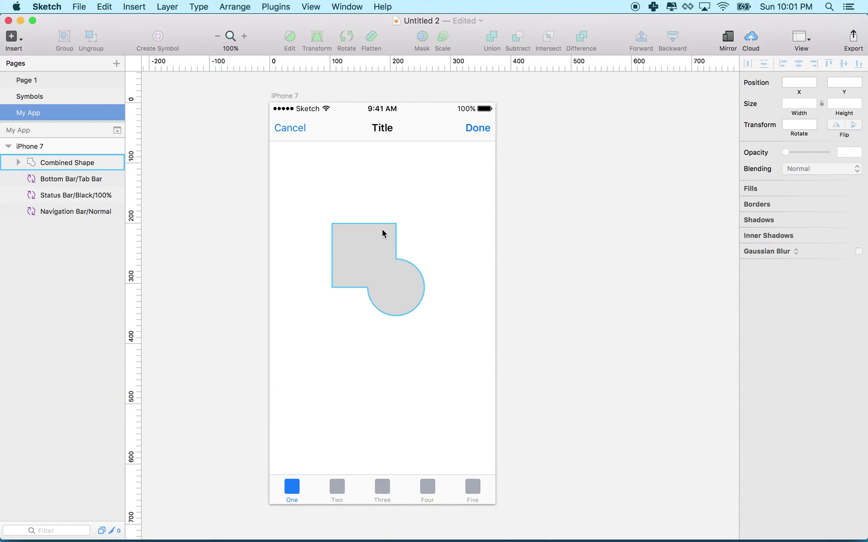
left_click_drag(382, 233, 386, 254)
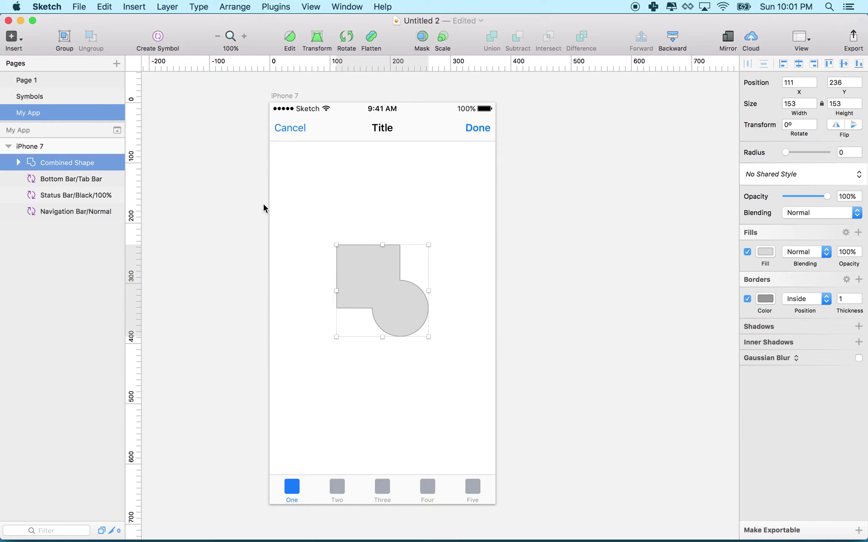
scroll(263, 206, "left", 5)
Step: Add a second blank 375×667 iPhone 7 artboard beside the original one
scroll(264, 206, "right", 5)
scroll(263, 204, "down", 1)
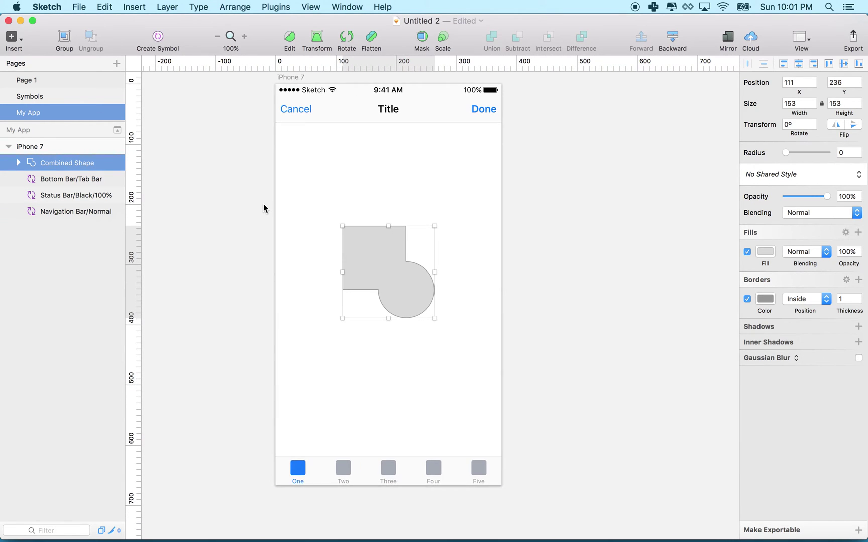
scroll(263, 204, "right", 3)
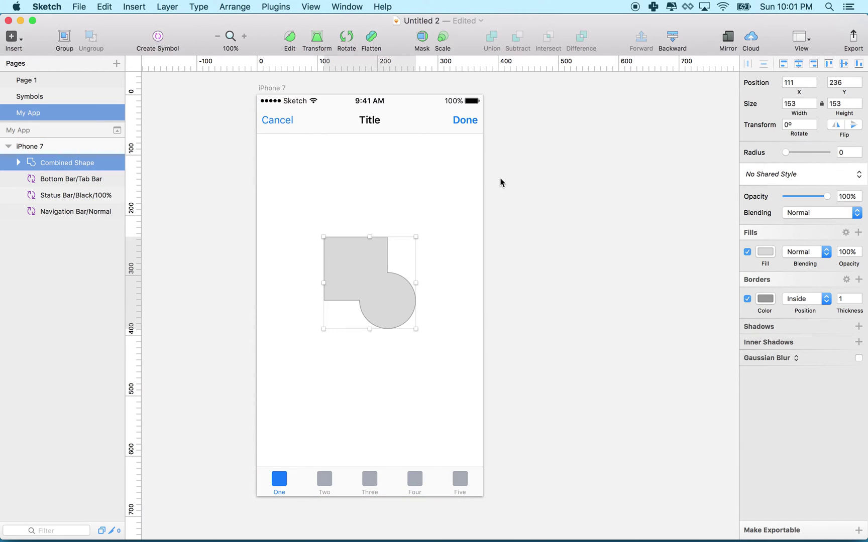
scroll(651, 217, "right", 4)
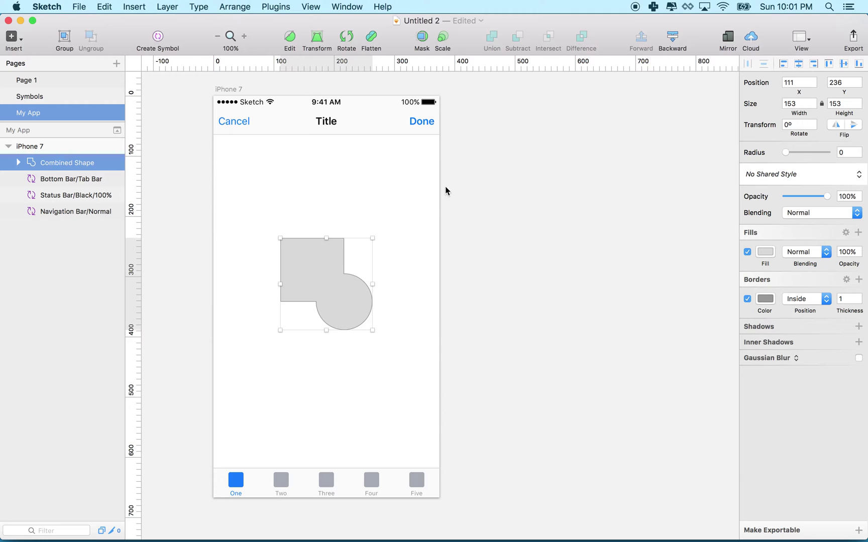
left_click(134, 7)
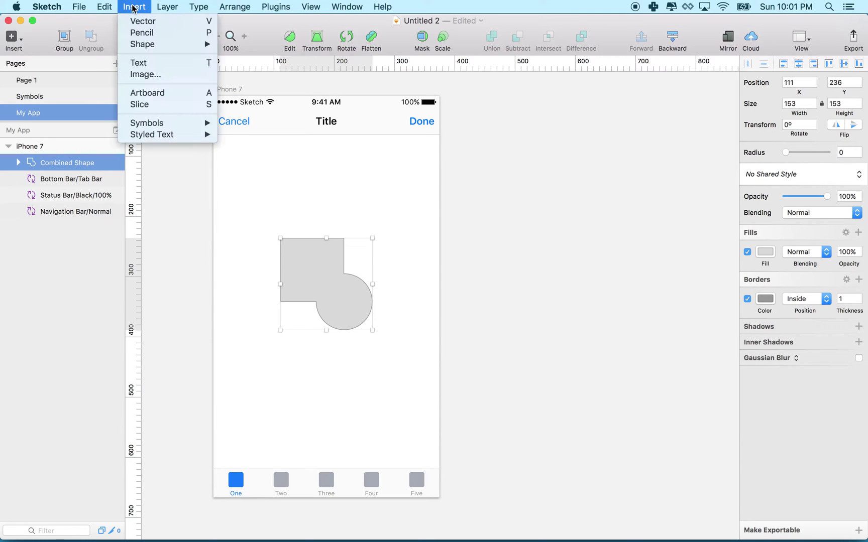
left_click(146, 93)
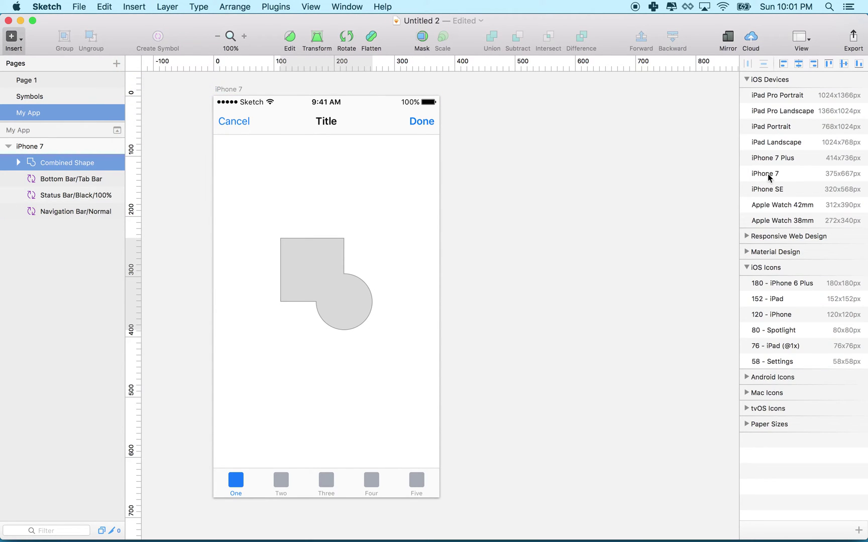
left_click(764, 174)
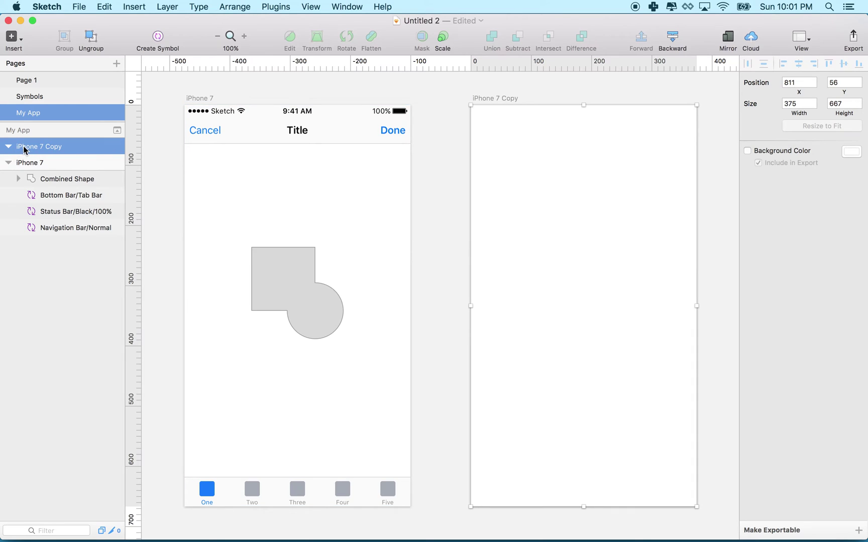
left_click(24, 165)
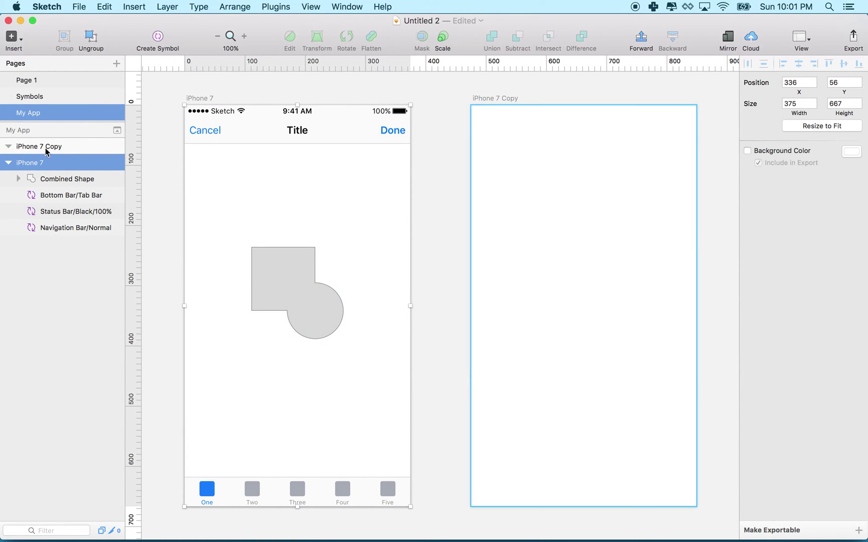
Step: Rename the iPhone 7 artboard to Home and iPhone 7 Copy to Login
double_click(34, 163)
type("Home")
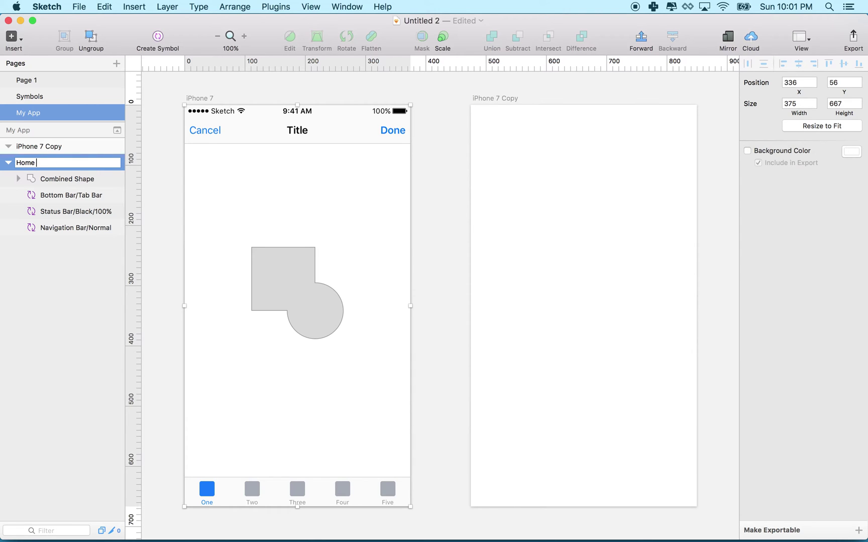
key("Return")
left_click(51, 145)
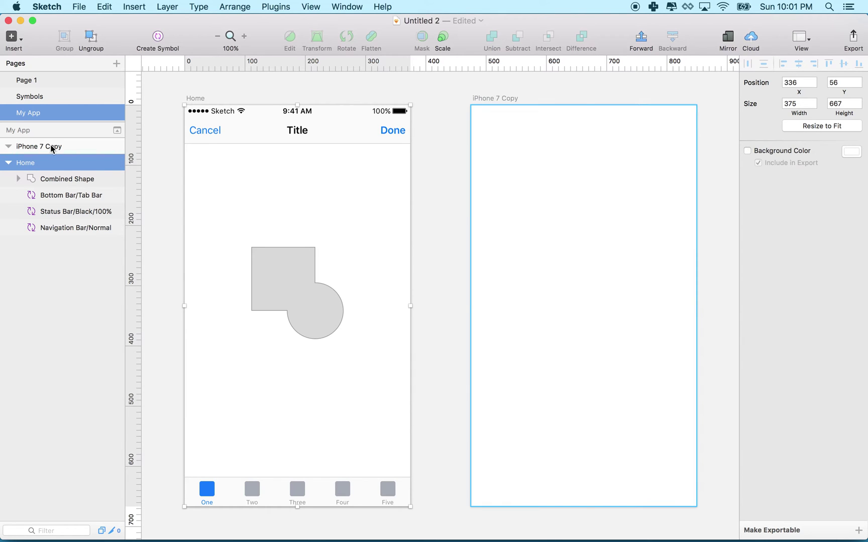
left_click(51, 146)
type("Lo")
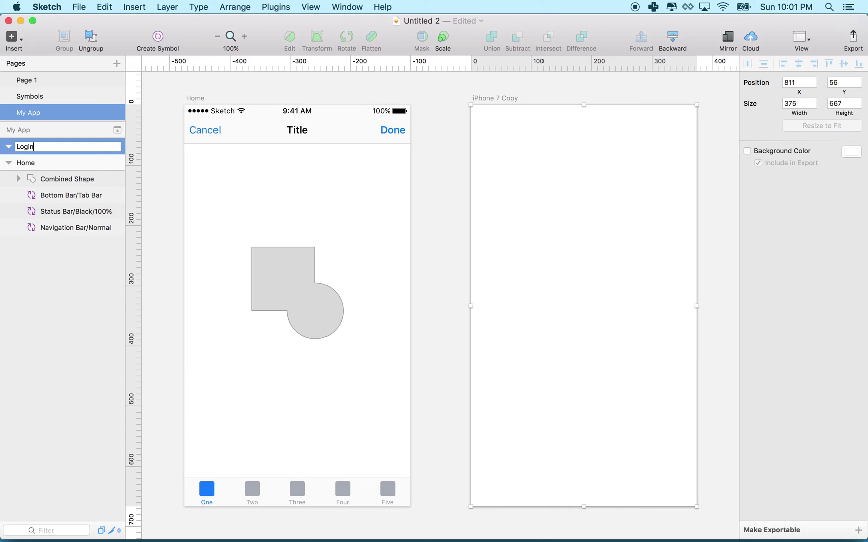
type("gin")
key("Return")
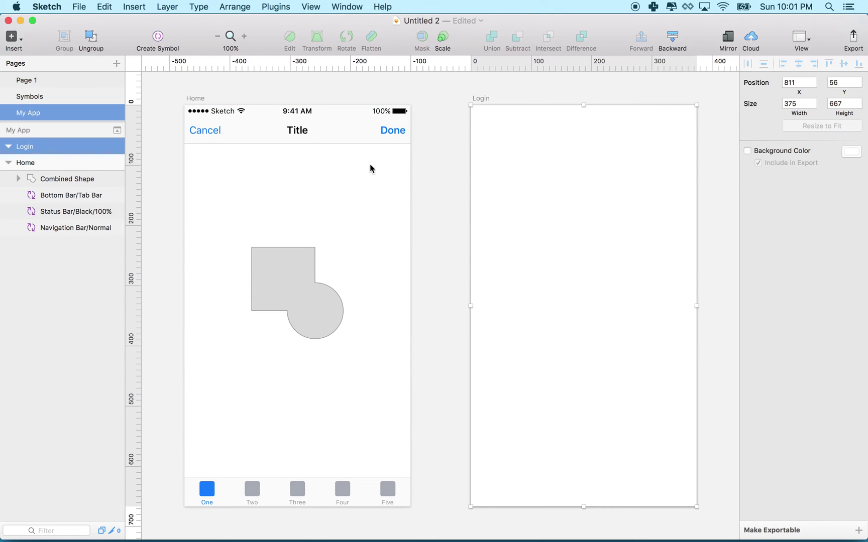
Step: Copy the status bar, navigation bar and tab bar from Home into Login
left_click(342, 136)
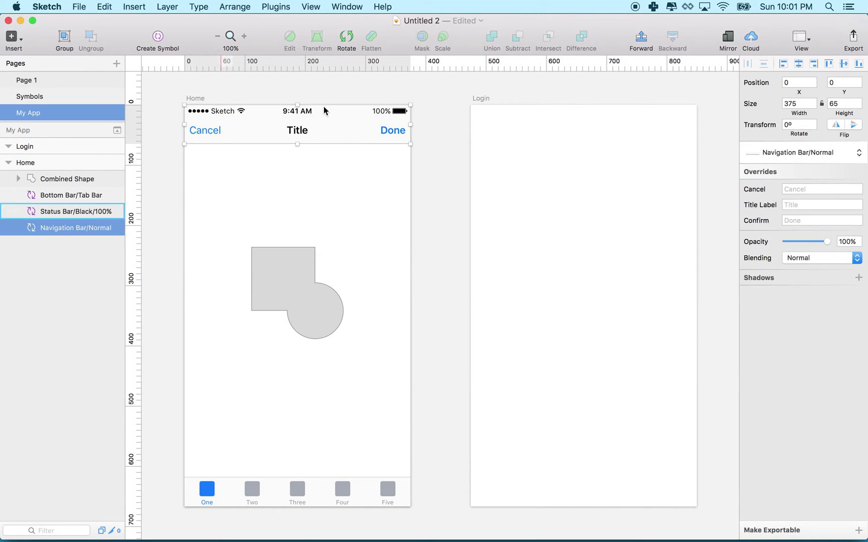
left_click_drag(207, 185, 289, 89)
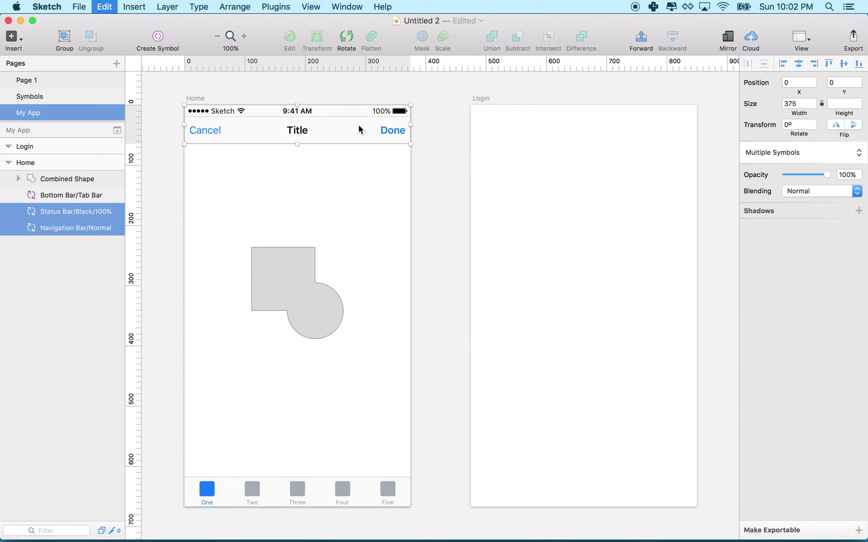
left_click(505, 130)
key("super+v")
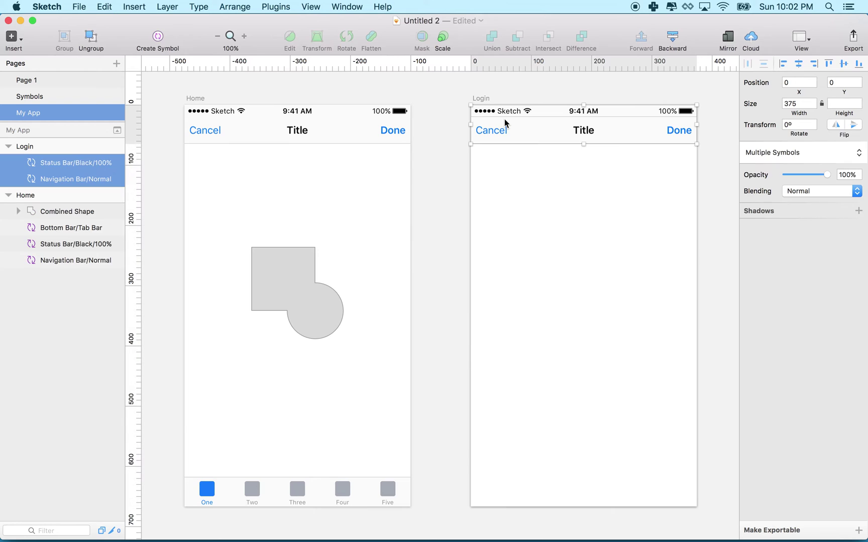
left_click(302, 488)
key("super+c")
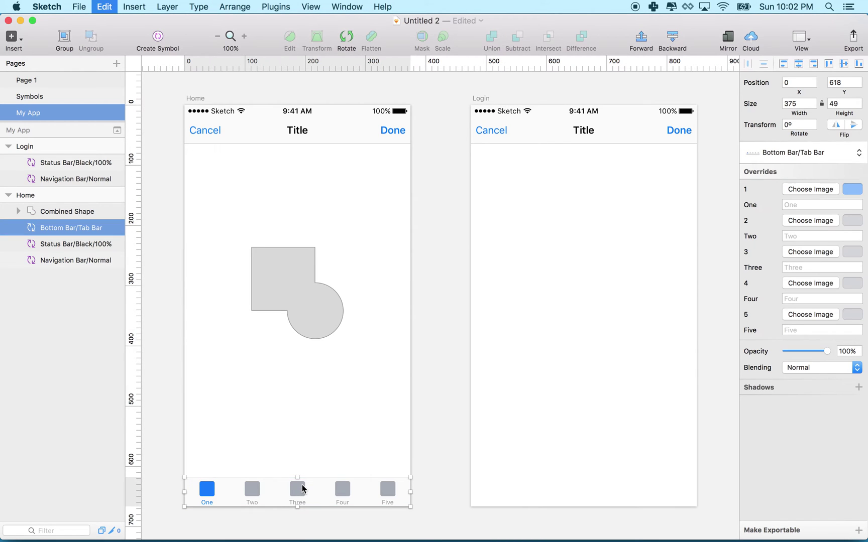
left_click(486, 99)
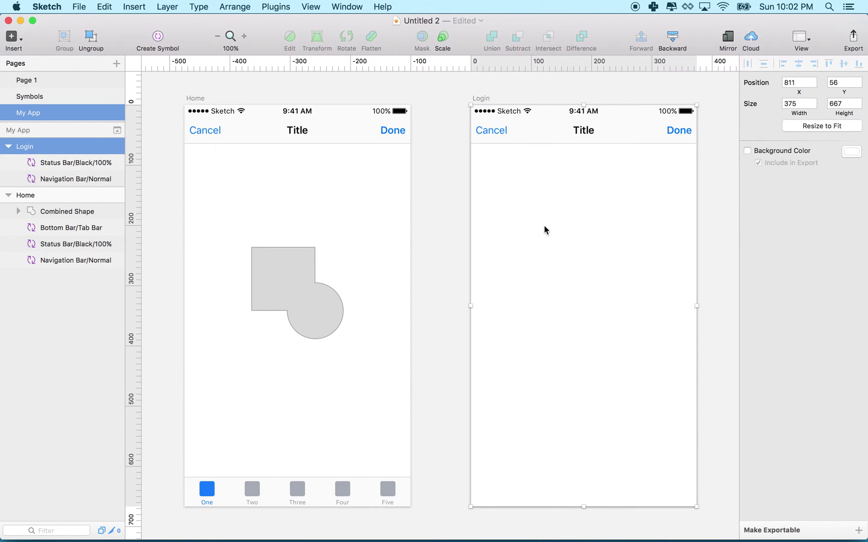
key("super+v")
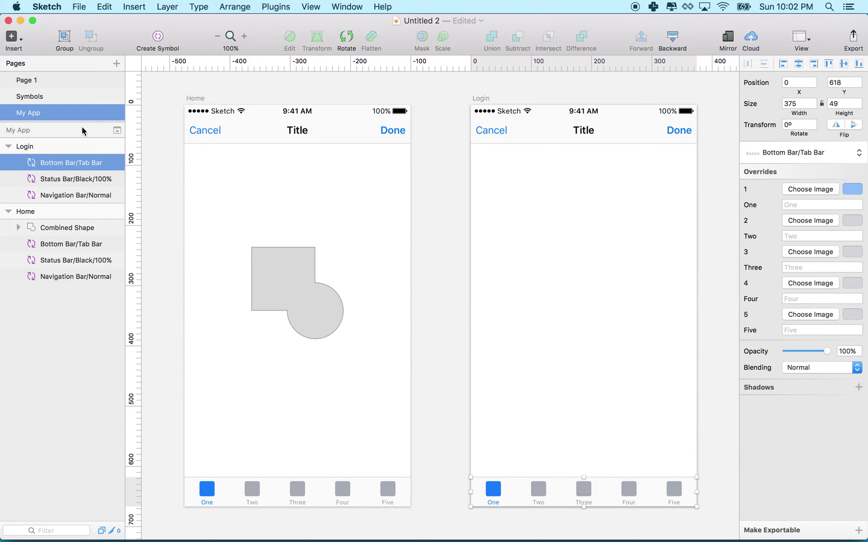
Step: Place the Alert/Two-Button symbol on Login and move it down to Y 243
left_click(104, 6)
mouse_move(132, 6)
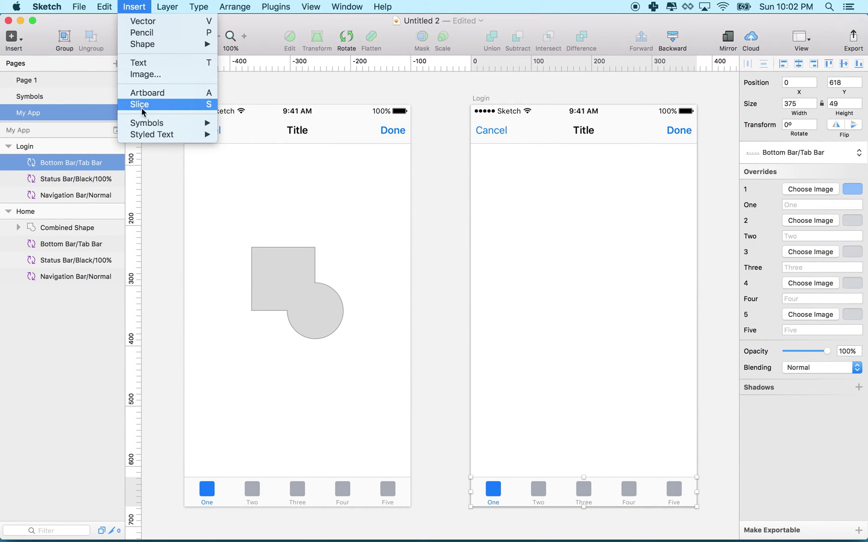
mouse_move(148, 125)
mouse_move(298, 127)
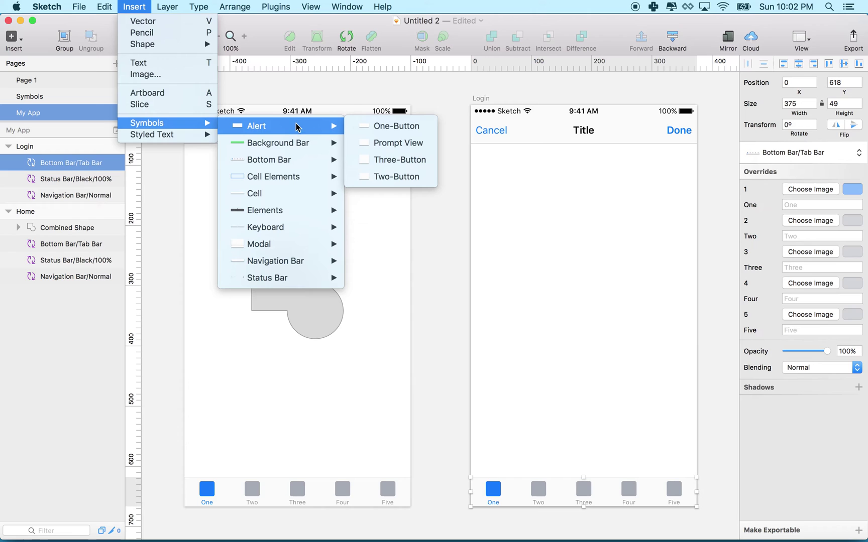
left_click(390, 177)
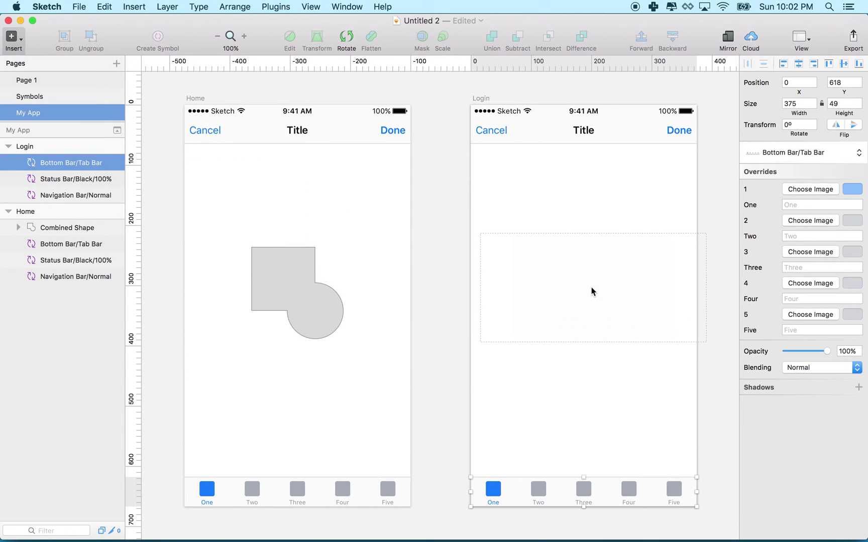
left_click(589, 293)
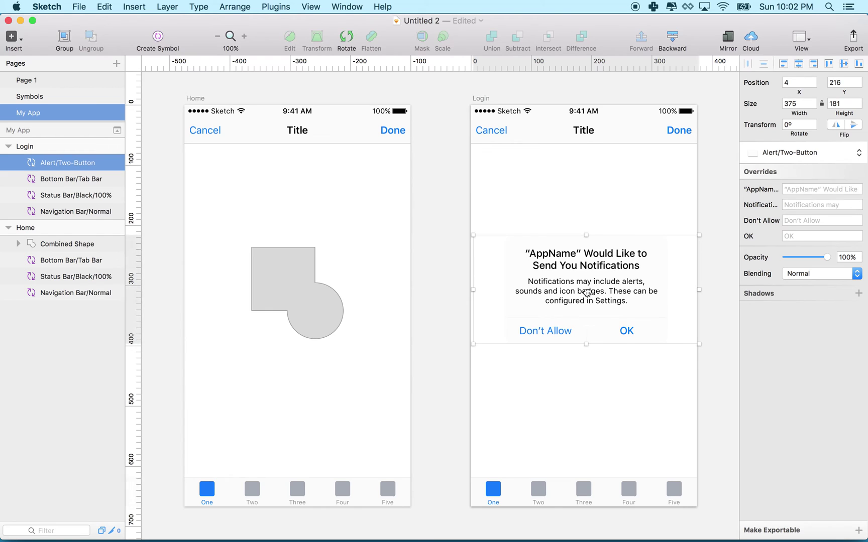
left_click_drag(588, 293, 589, 309)
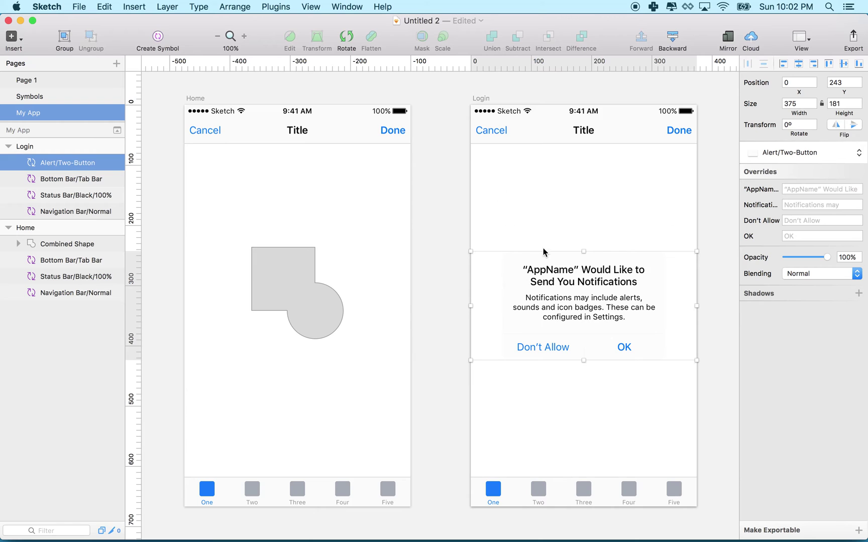
key("r")
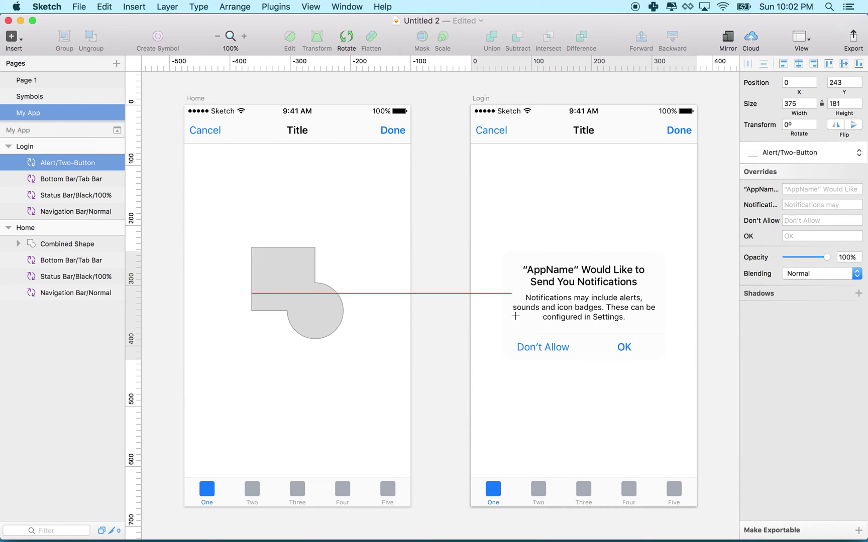
Step: Draw two stacked input-field rectangles below the Login alert and remove their grey fill
left_click_drag(509, 374, 652, 394)
left_click_drag(577, 382, 577, 410)
left_click_drag(538, 436, 600, 386)
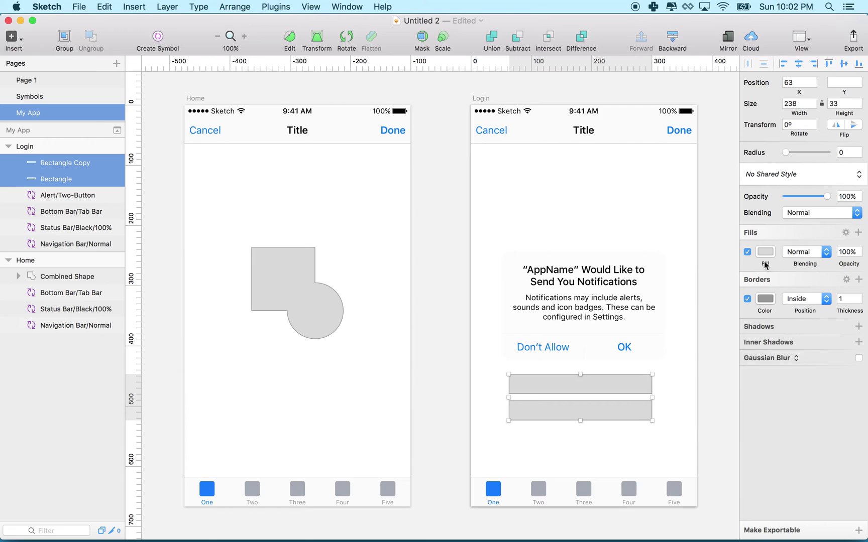
left_click(747, 252)
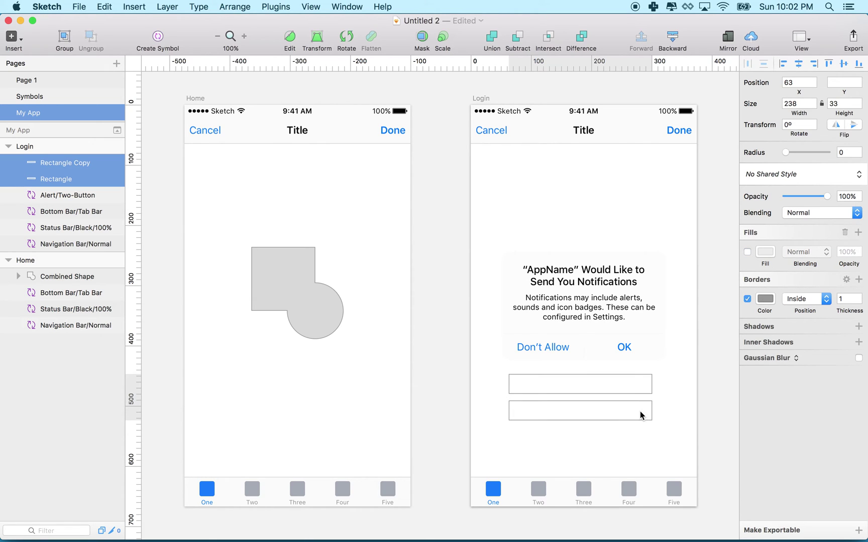
left_click(609, 439)
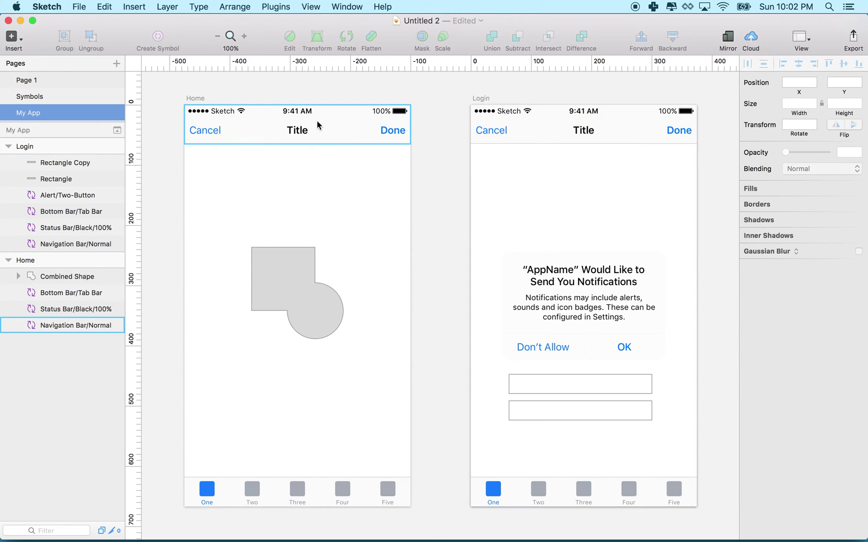
scroll(659, 141, "right", 1)
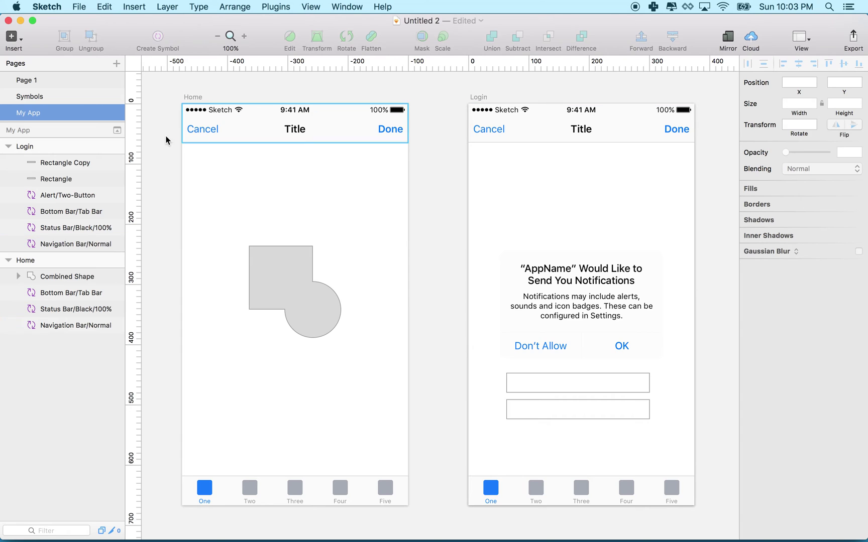
left_click(10, 147)
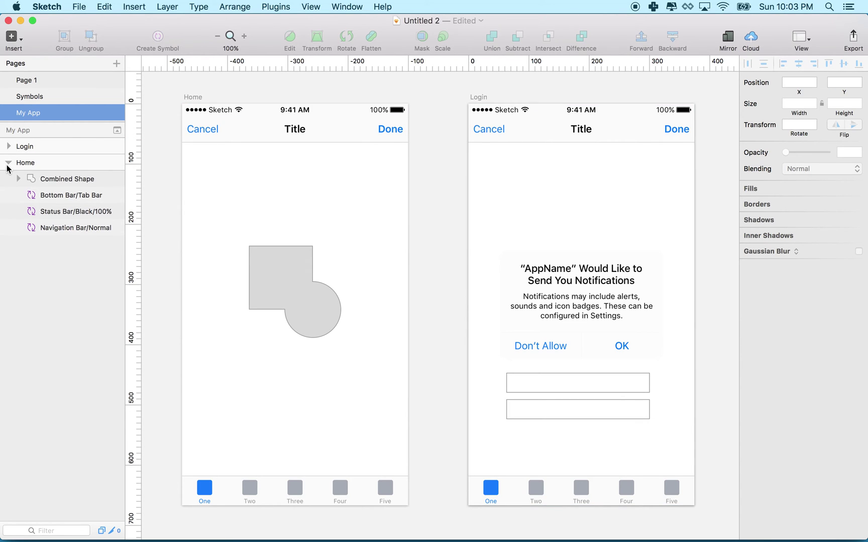
Step: Collapse the Home layer group and look over the Symbols and Page 1 pages
left_click(7, 163)
left_click(39, 99)
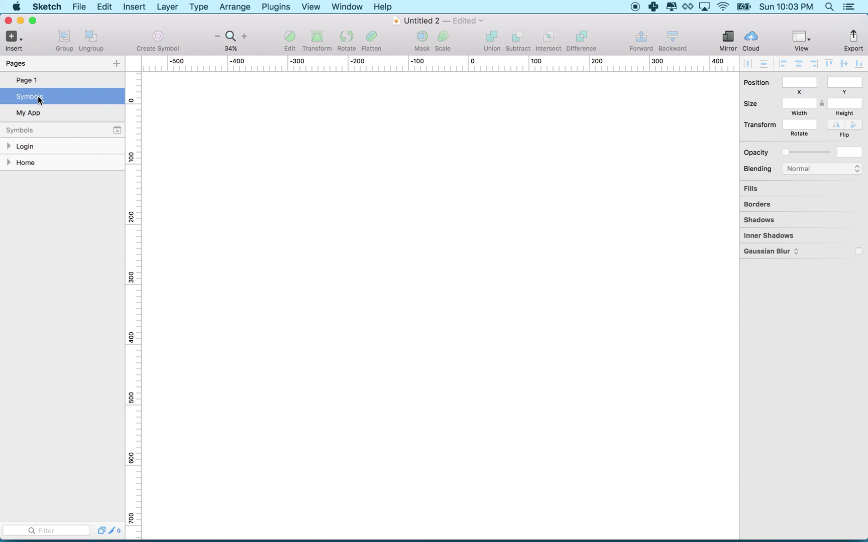
left_click(30, 82)
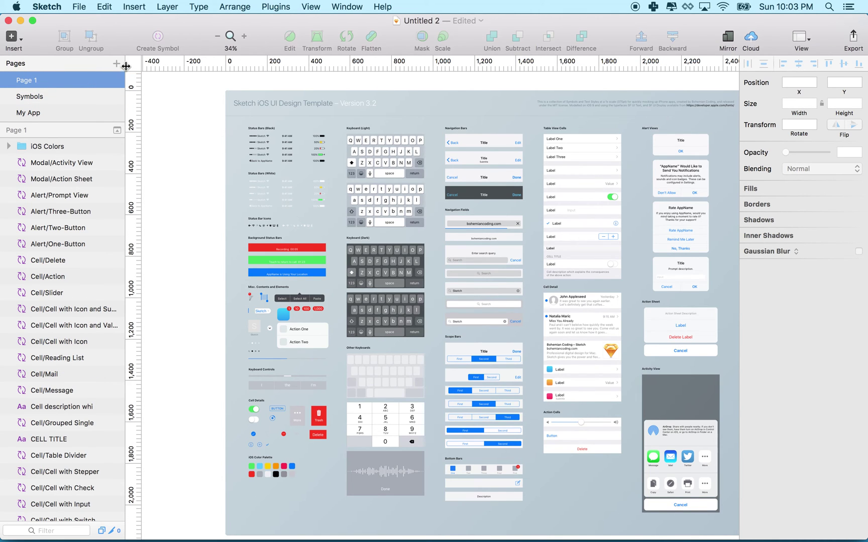
Step: Return to the My App page and add a new empty Page 3
left_click(117, 130)
left_click(117, 64)
left_click(28, 112)
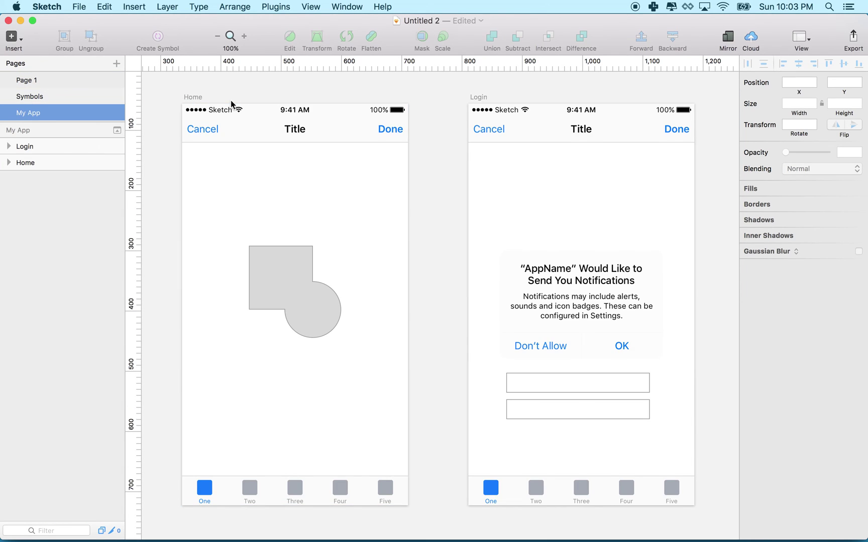
scroll(230, 99, "left", 5)
scroll(231, 99, "right", 8)
scroll(231, 100, "left", 6)
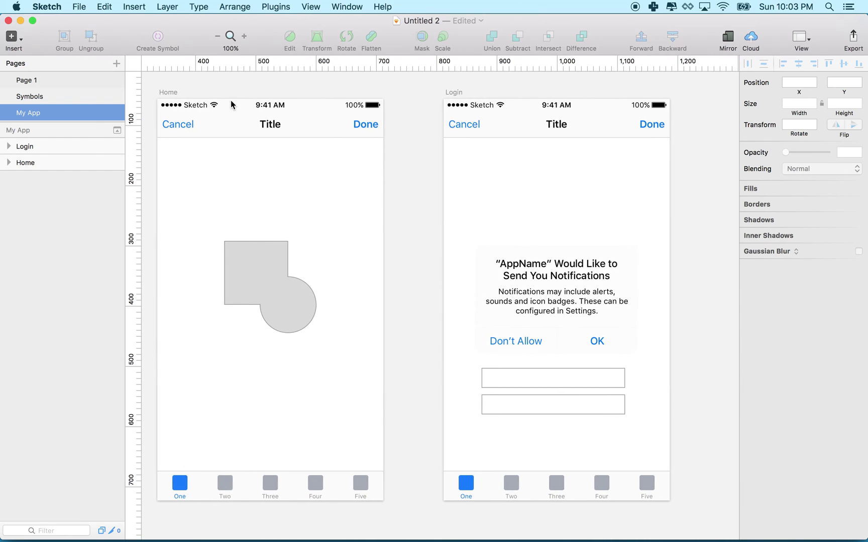
scroll(263, 155, "left", 20)
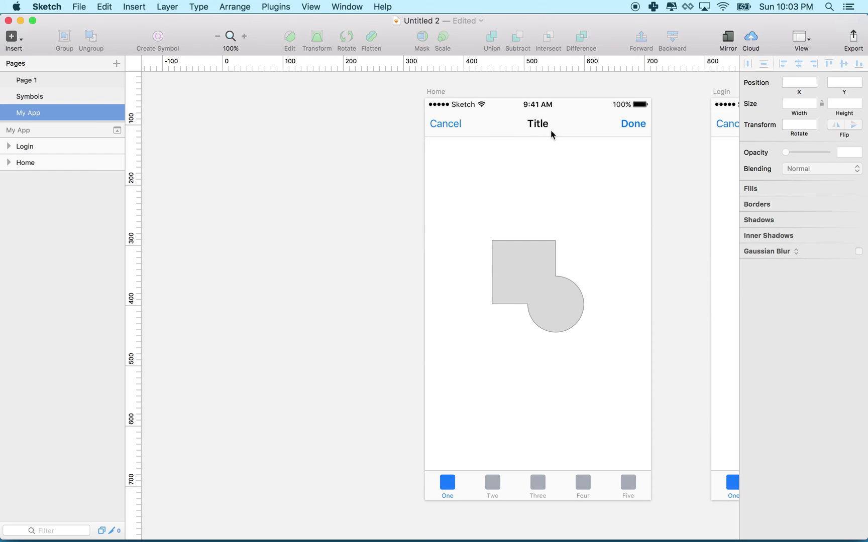
scroll(640, 186, "right", 20)
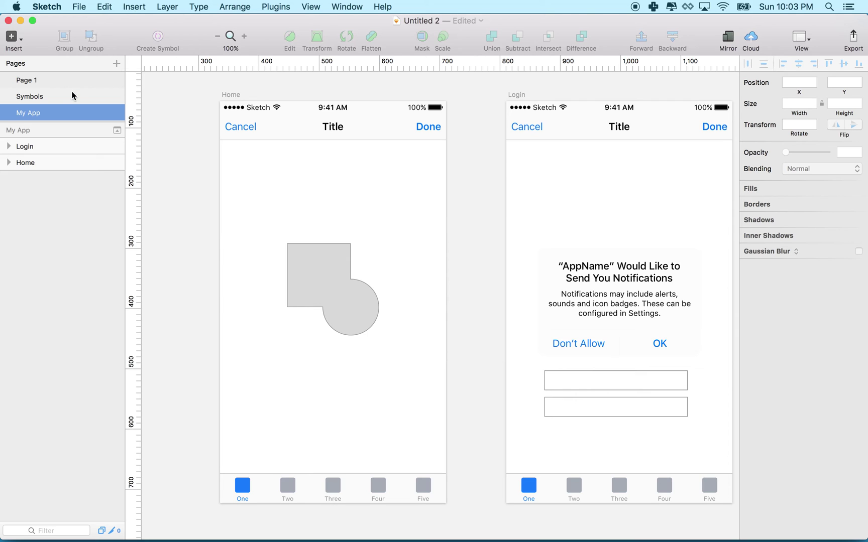
left_click(117, 63)
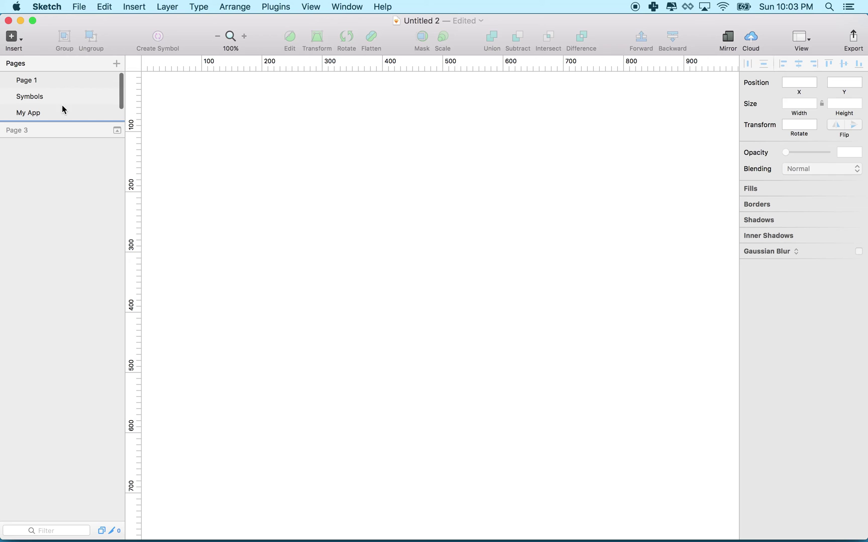
Step: Enlarge the pages list and rename Page 3 to Icons
scroll(71, 101, "down", 2)
scroll(70, 108, "up", 1)
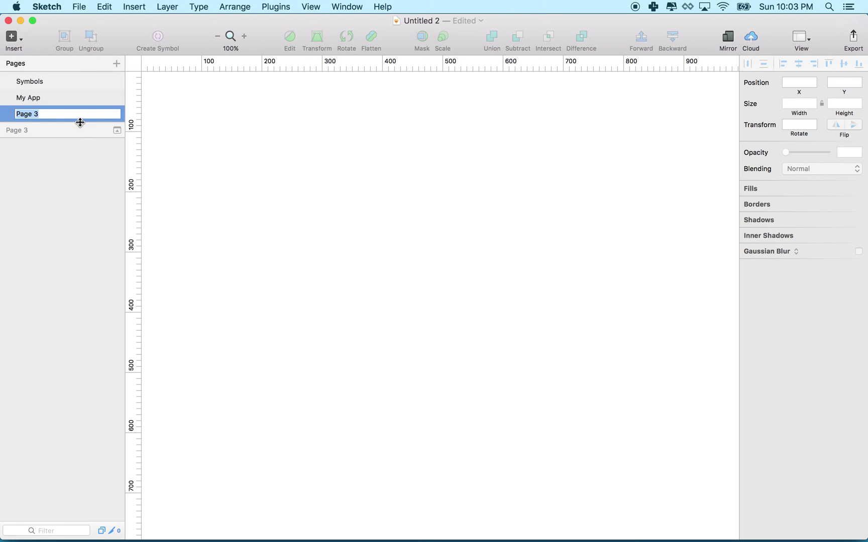
left_click_drag(80, 122, 79, 186)
type("lo")
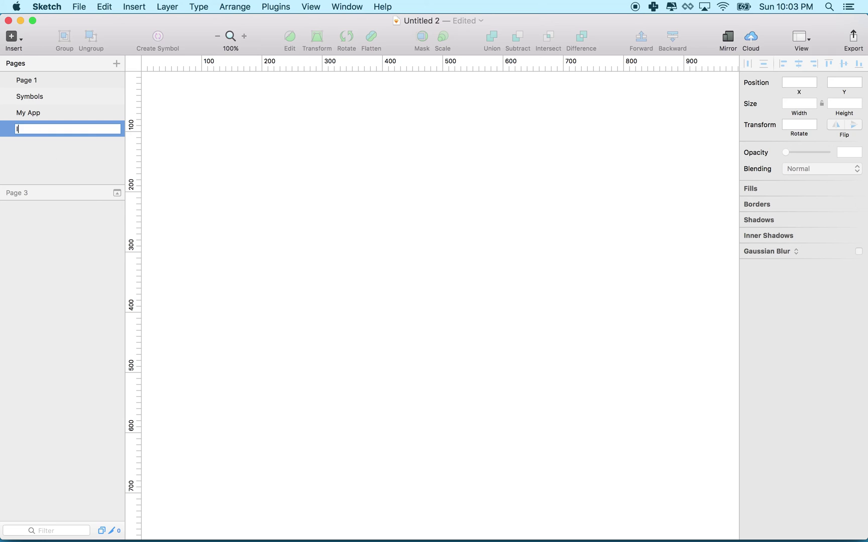
key("Return")
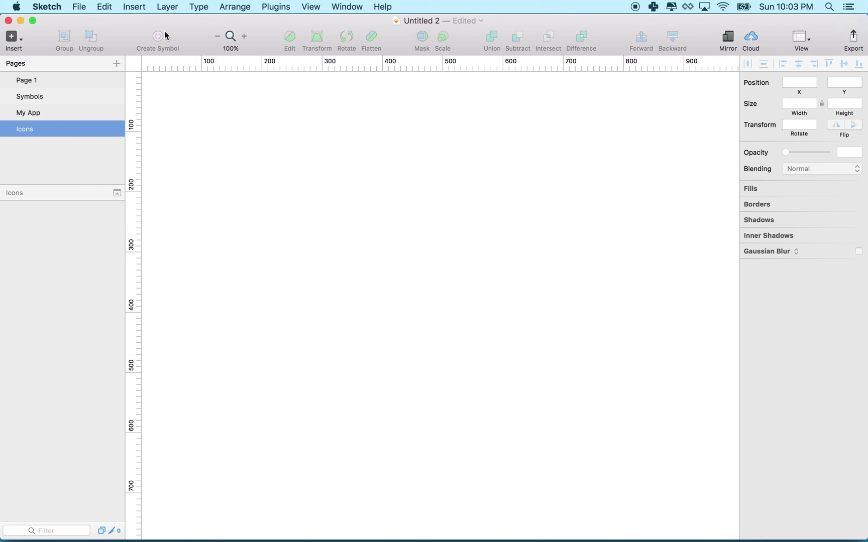
left_click(101, 9)
Step: Create an Untitled 3 document from the iOS App Icon template and select the App Store icon's grid
mouse_move(79, 7)
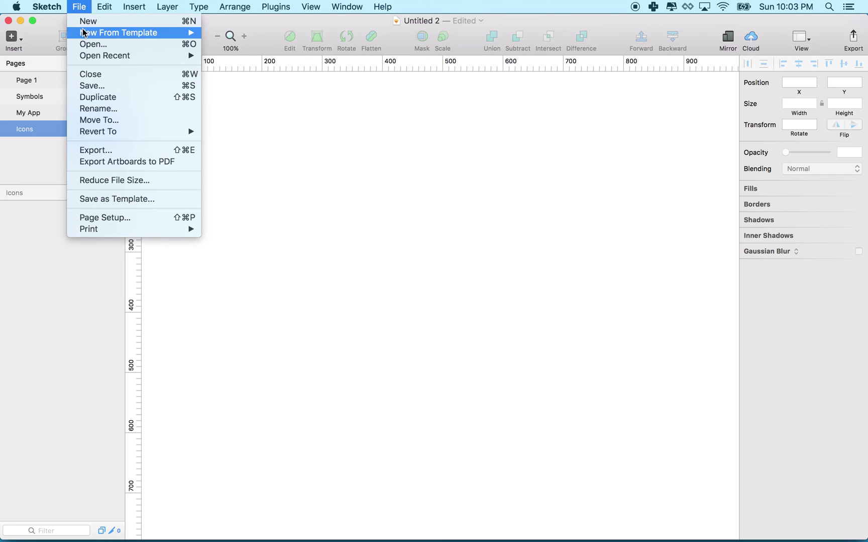
mouse_move(121, 32)
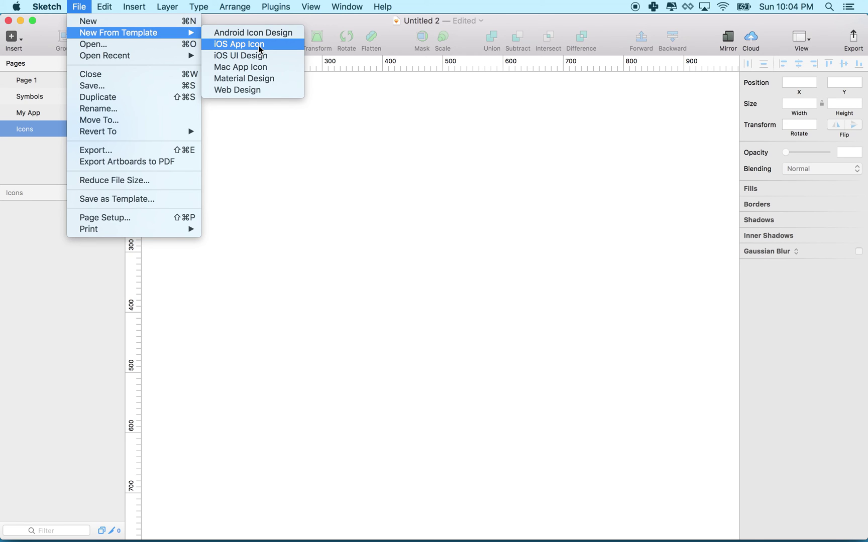
left_click(259, 45)
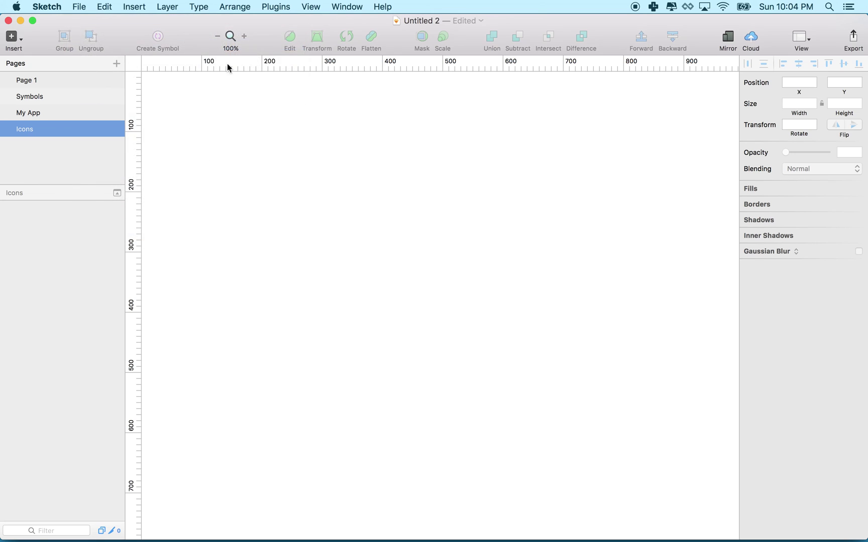
scroll(307, 167, "up", 2)
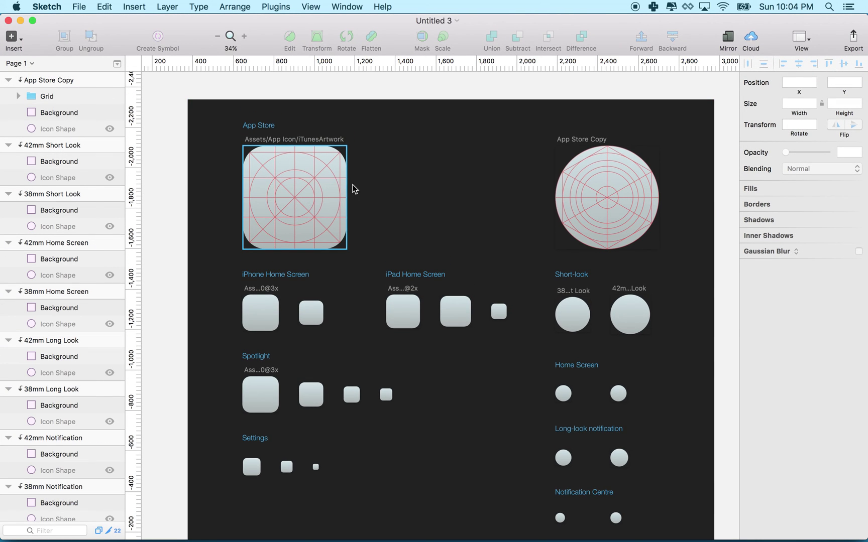
left_click(299, 199)
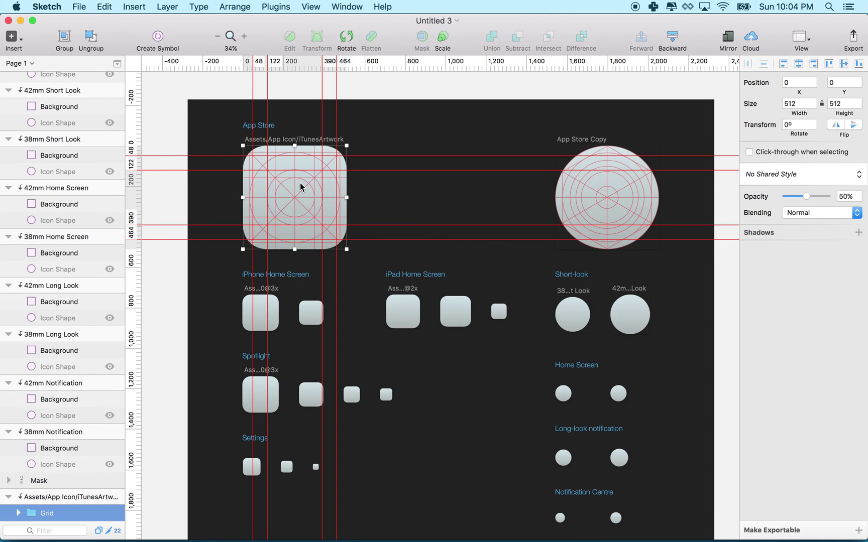
left_click(346, 7)
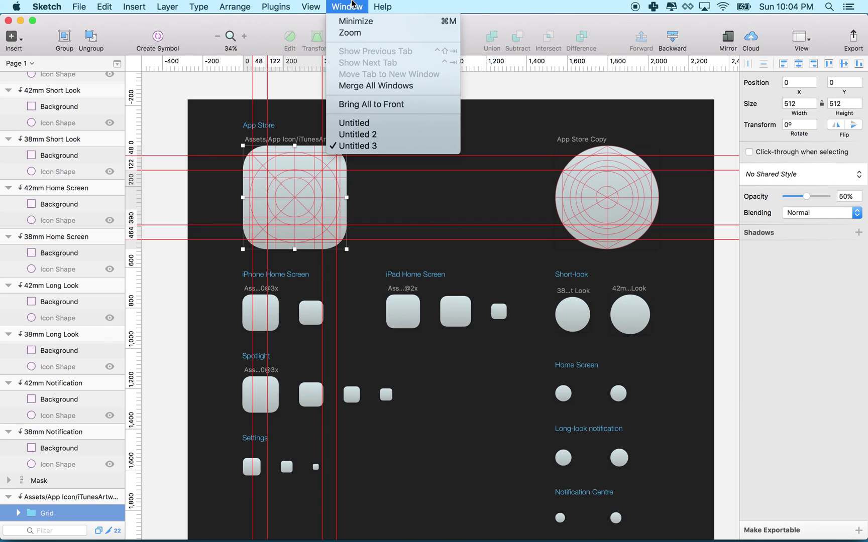
Step: In Untitled 2, paste the 512×512 app-icon Grid onto the Icons page, then return to My App
left_click(361, 134)
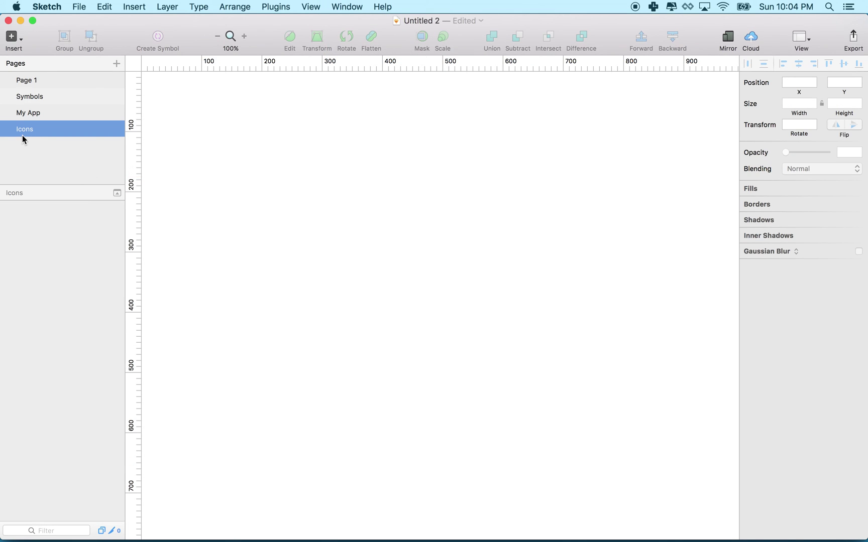
left_click(27, 113)
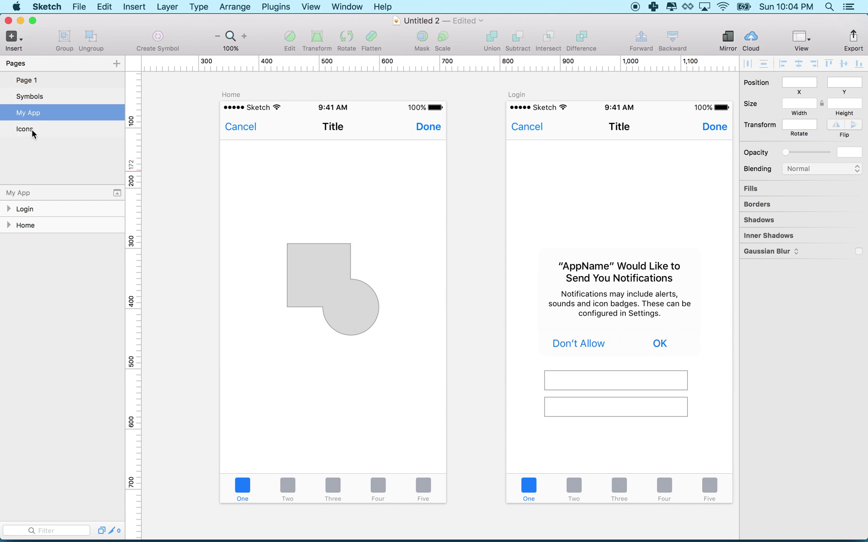
left_click(32, 133)
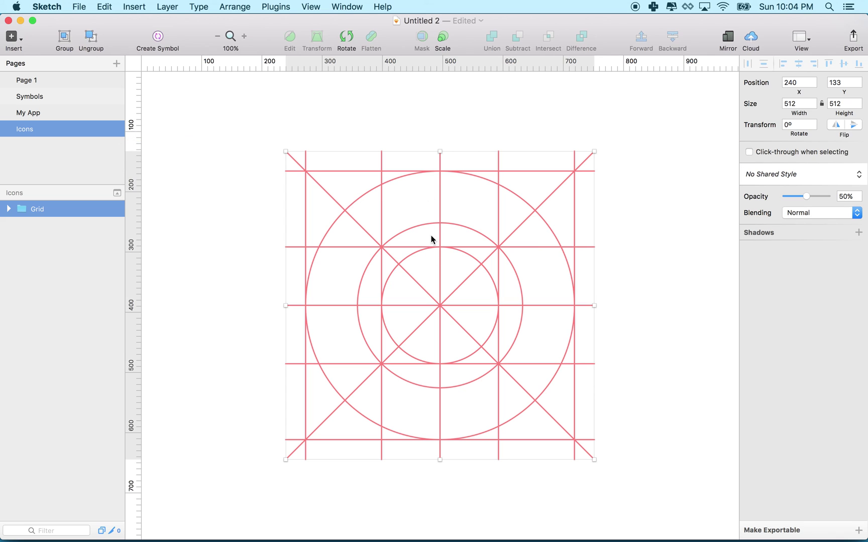
left_click(33, 111)
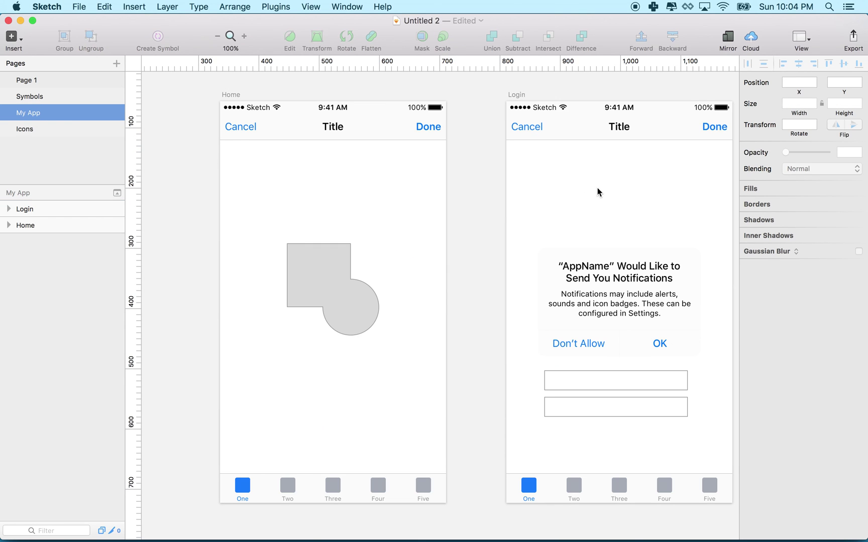
Step: View the Symbols page with its status bar, keyboard, navigation bar, cell and alert masters
left_click(43, 96)
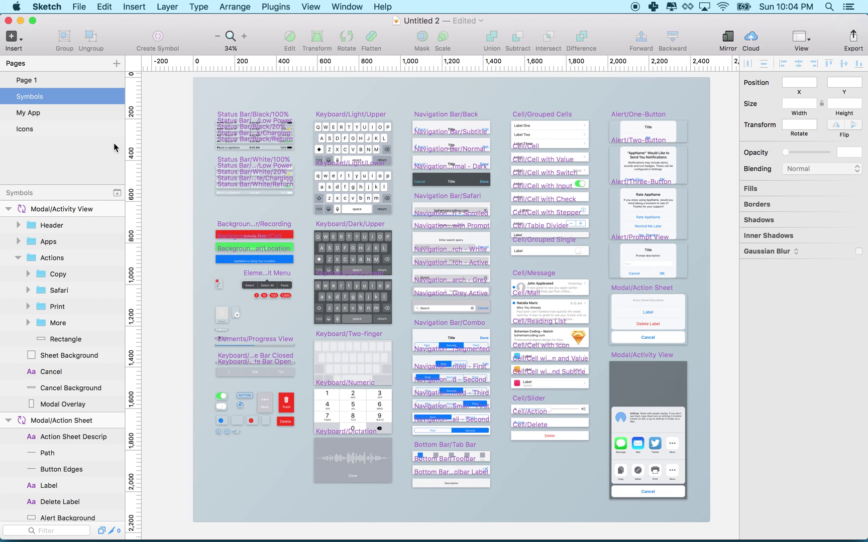
scroll(298, 172, "up", 2)
scroll(298, 173, "down", 2)
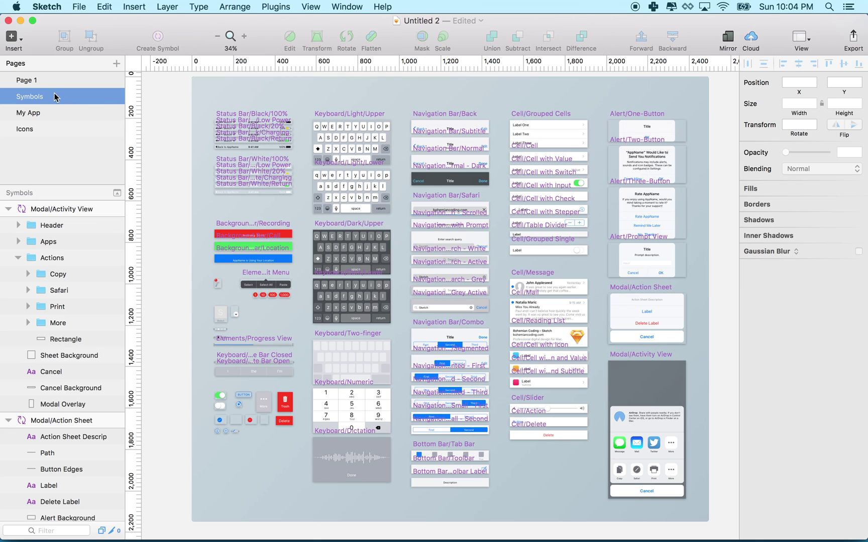